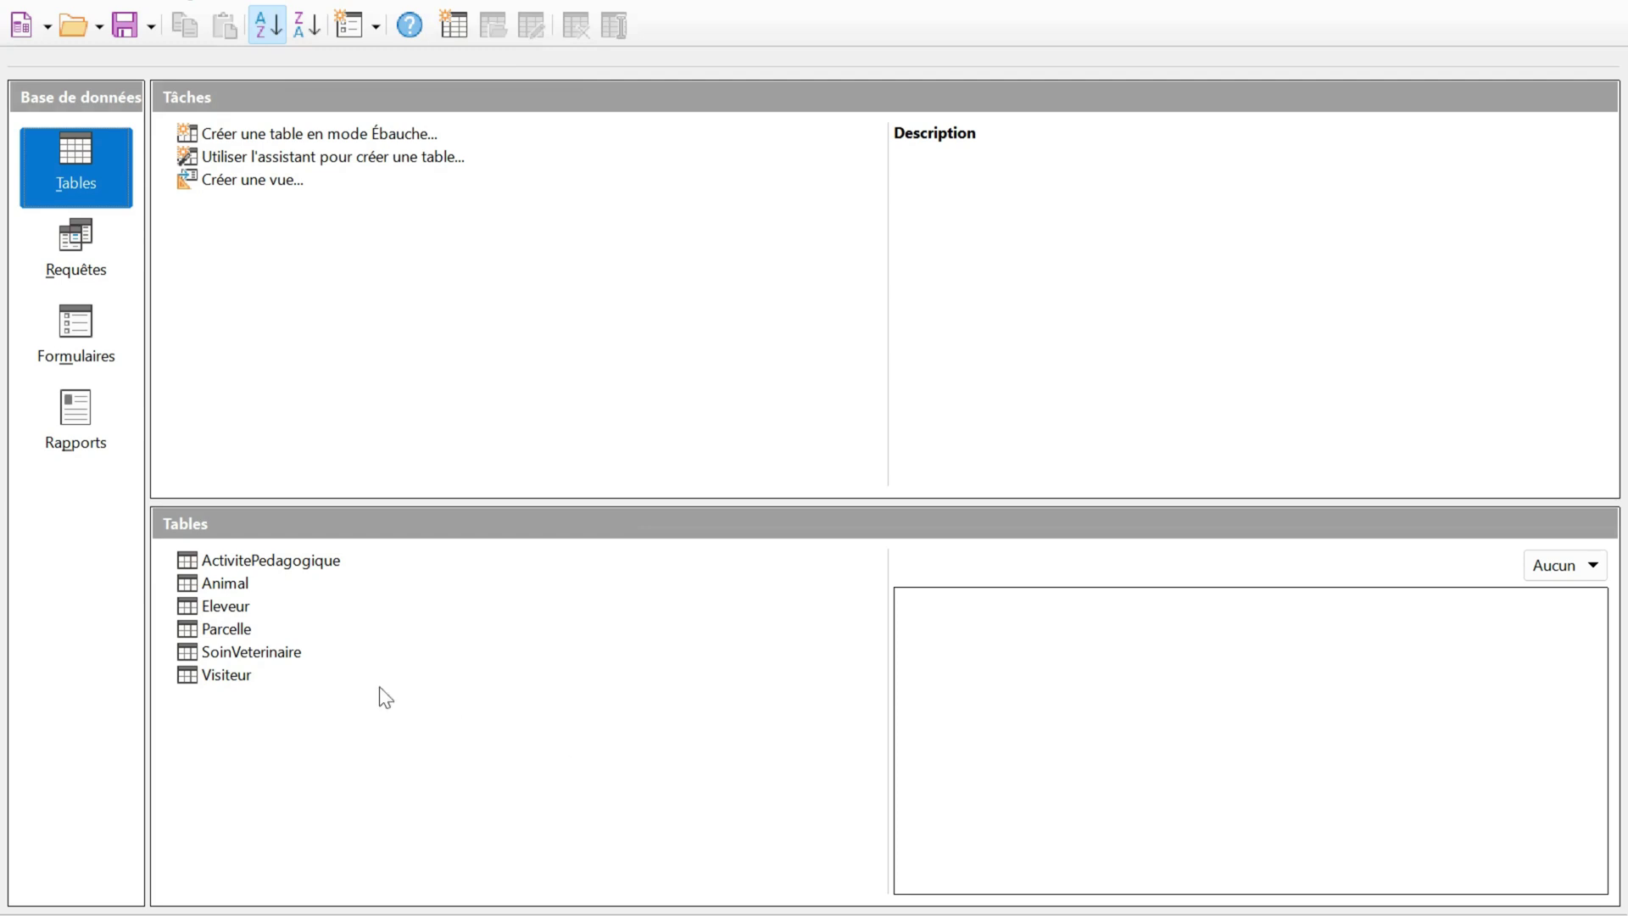
# Open the relation design of the database and enlarge the Visiteur and Eleveur tables to show all their fields
pyautogui.click(226, 558)
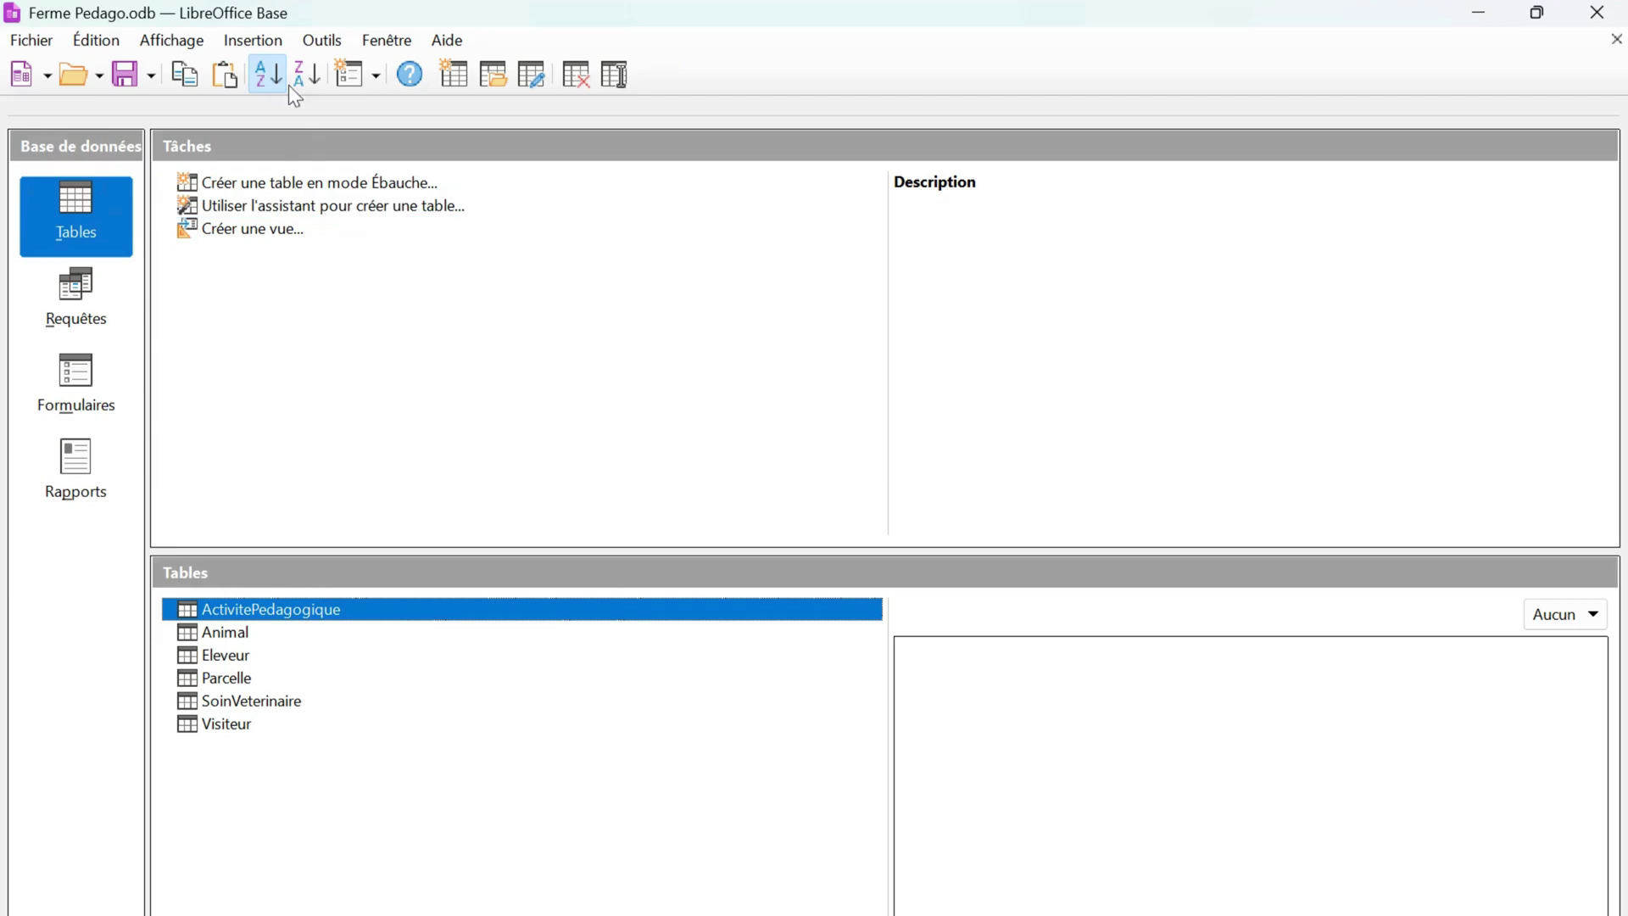
pyautogui.click(322, 40)
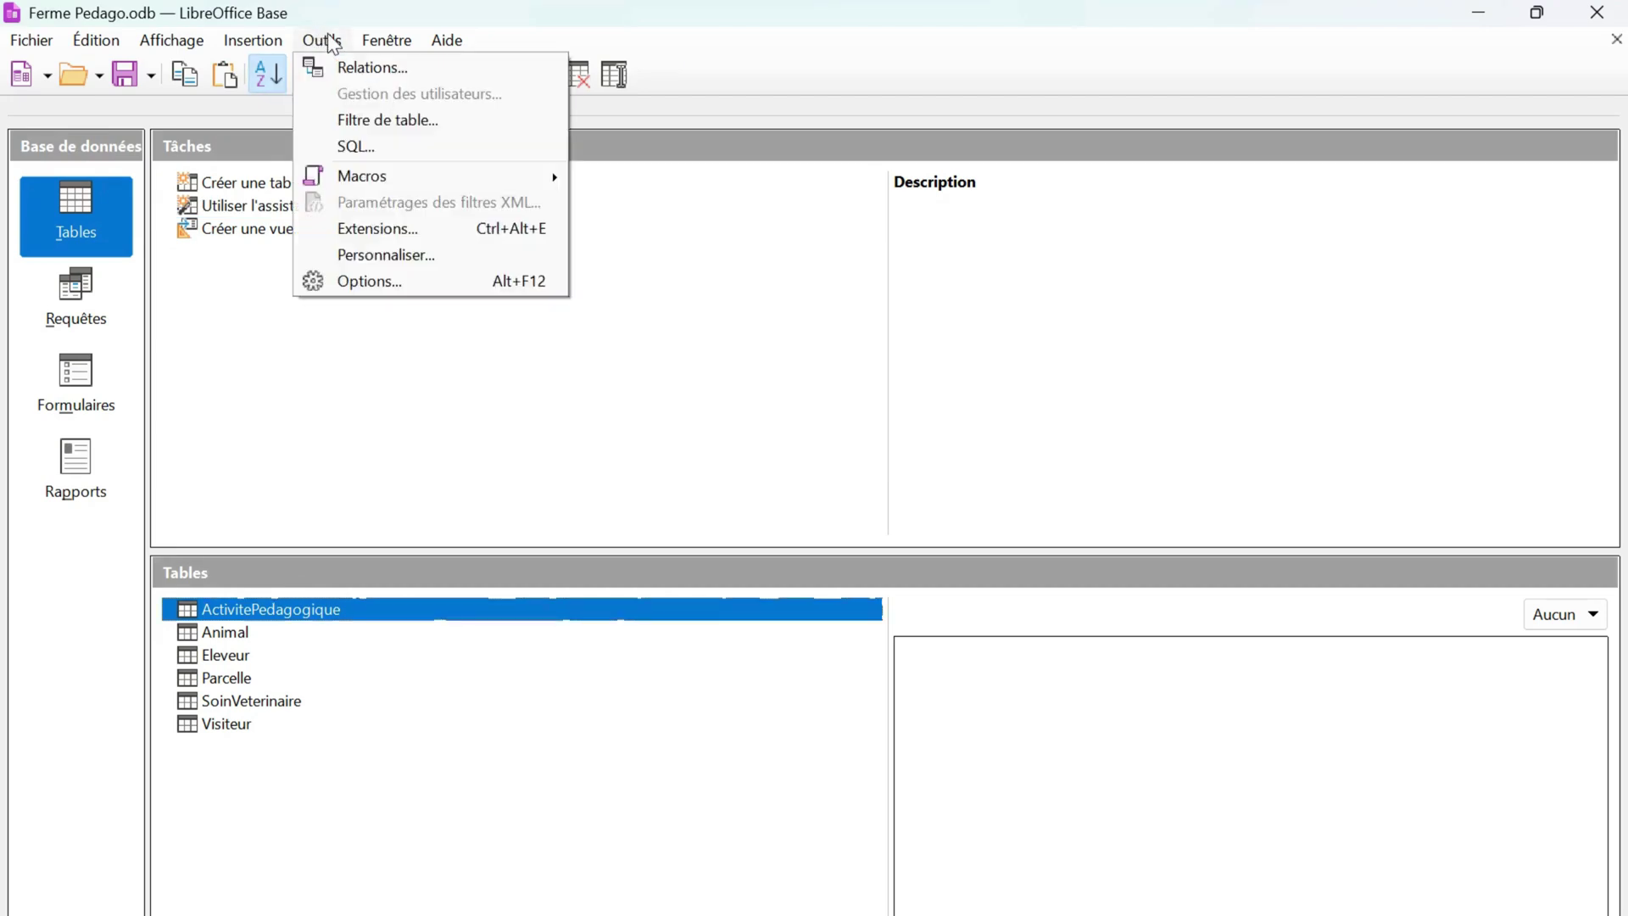
pyautogui.click(352, 68)
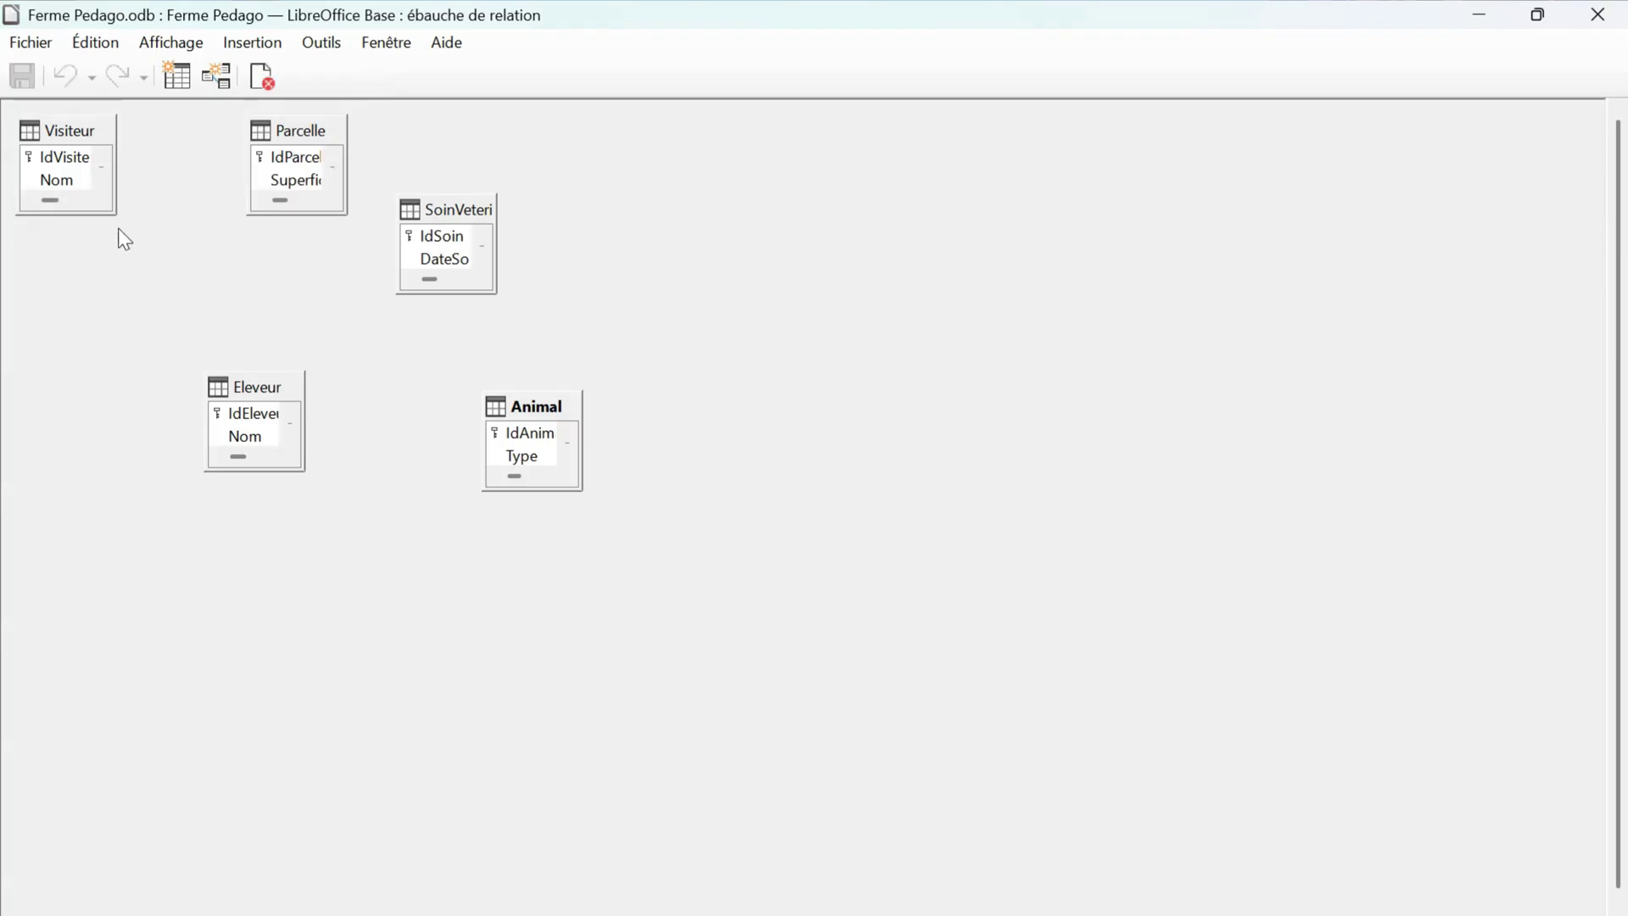
pyautogui.moveTo(113, 213); pyautogui.dragTo(127, 419)
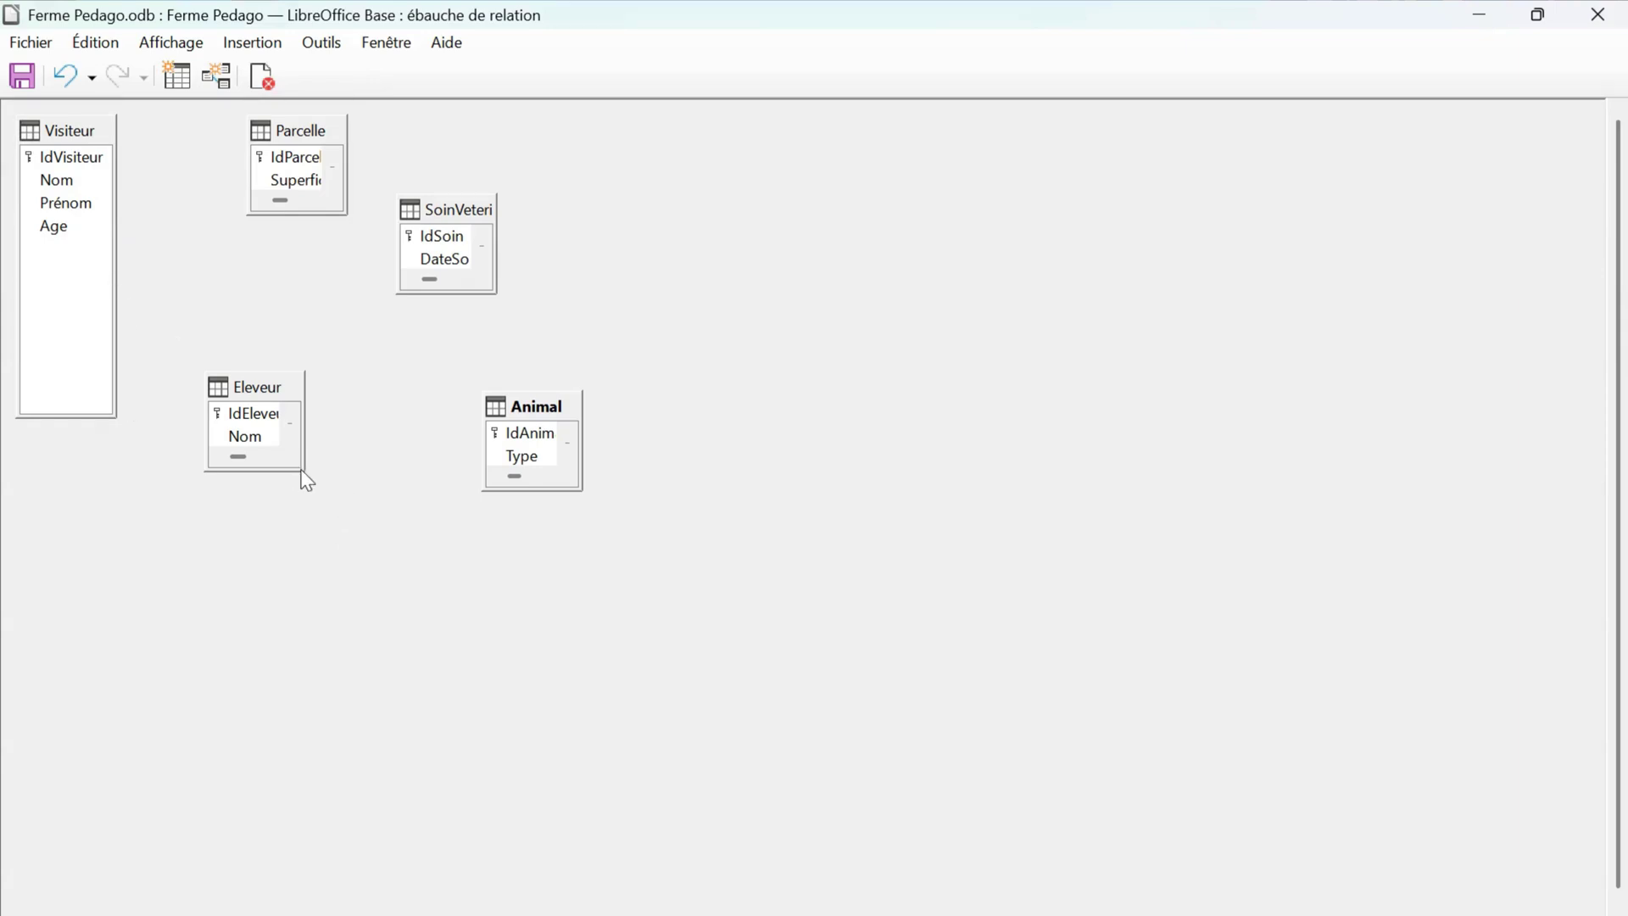
pyautogui.moveTo(303, 471); pyautogui.dragTo(441, 626)
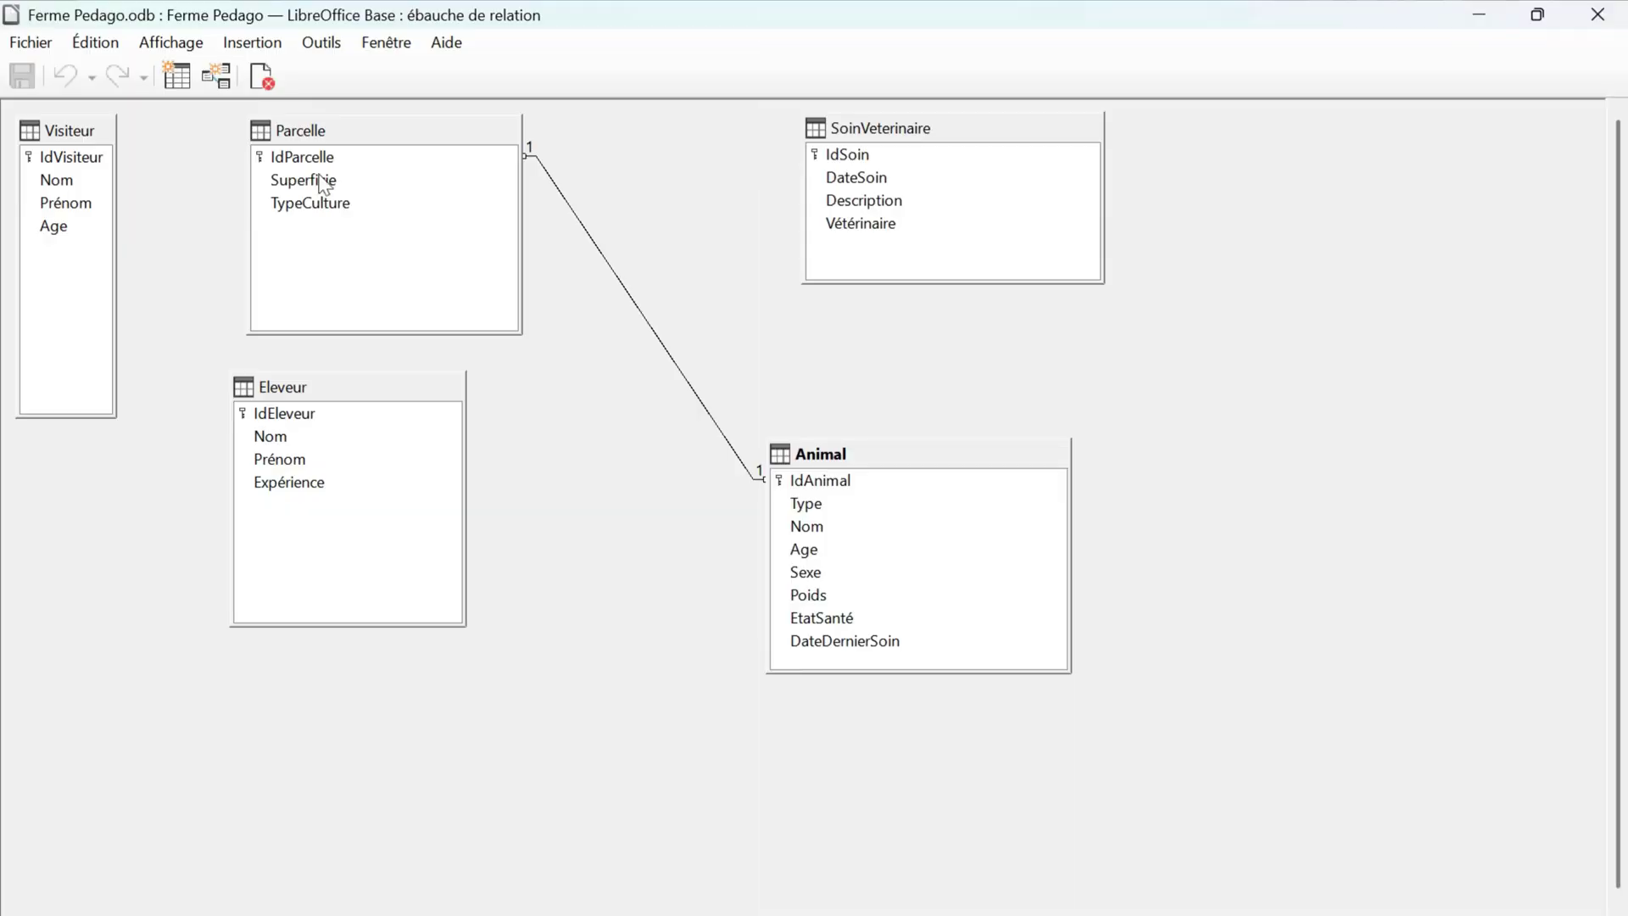
# Add the ActivitePedagogique table to the relation design and enlarge it to show all its fields
pyautogui.click(176, 76)
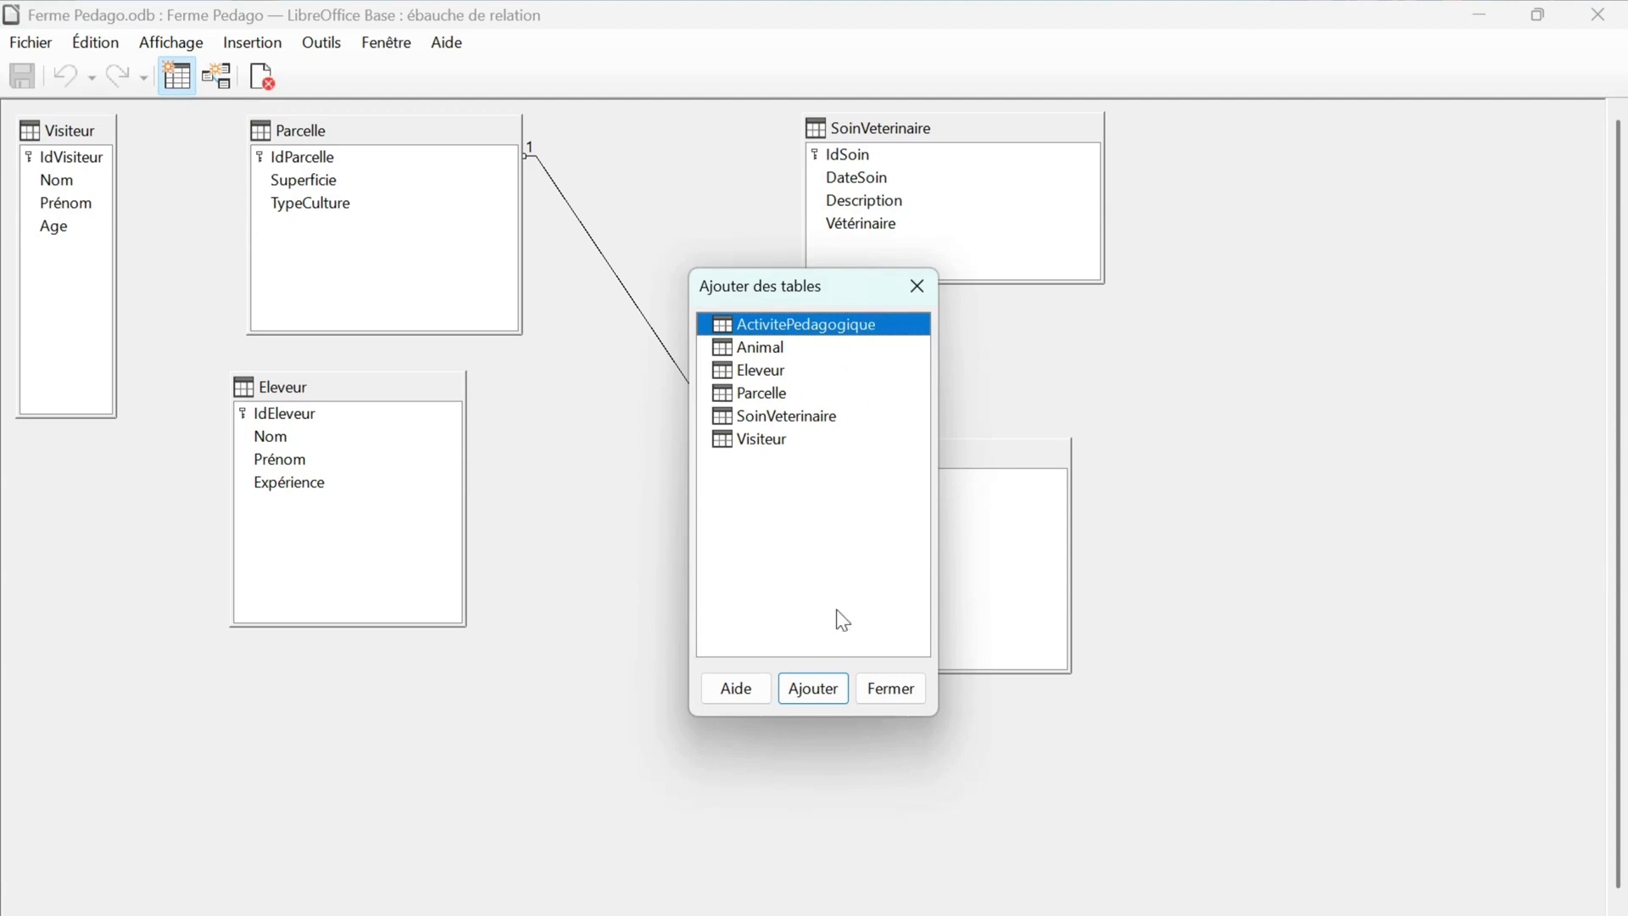
pyautogui.click(814, 688)
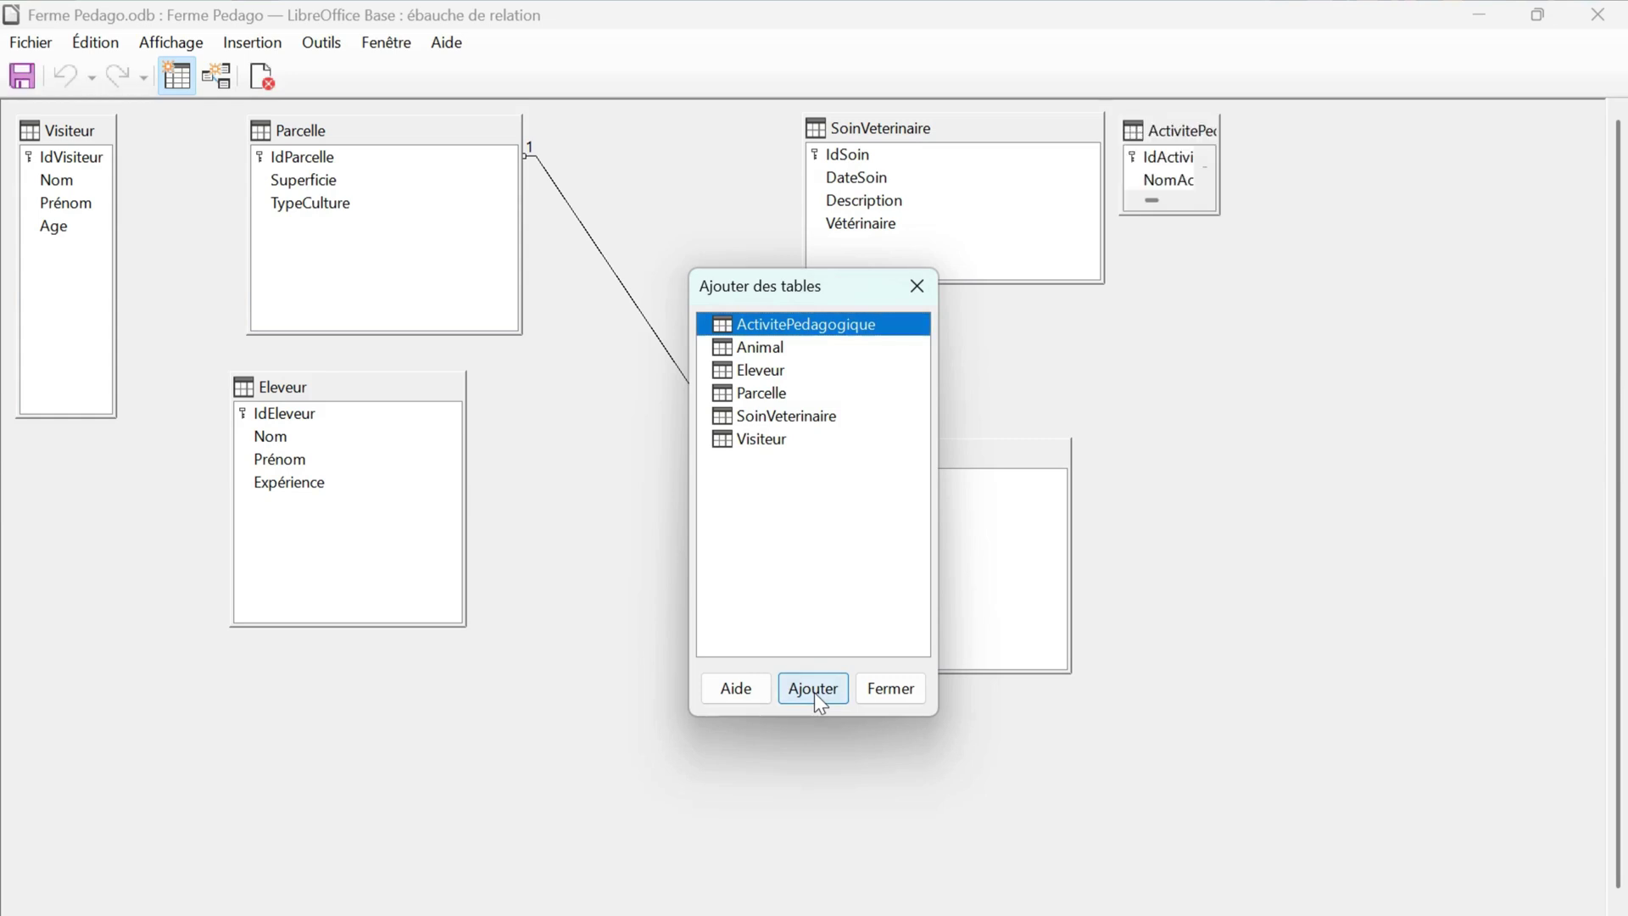
pyautogui.click(916, 286)
pyautogui.moveTo(1218, 213); pyautogui.dragTo(1403, 467)
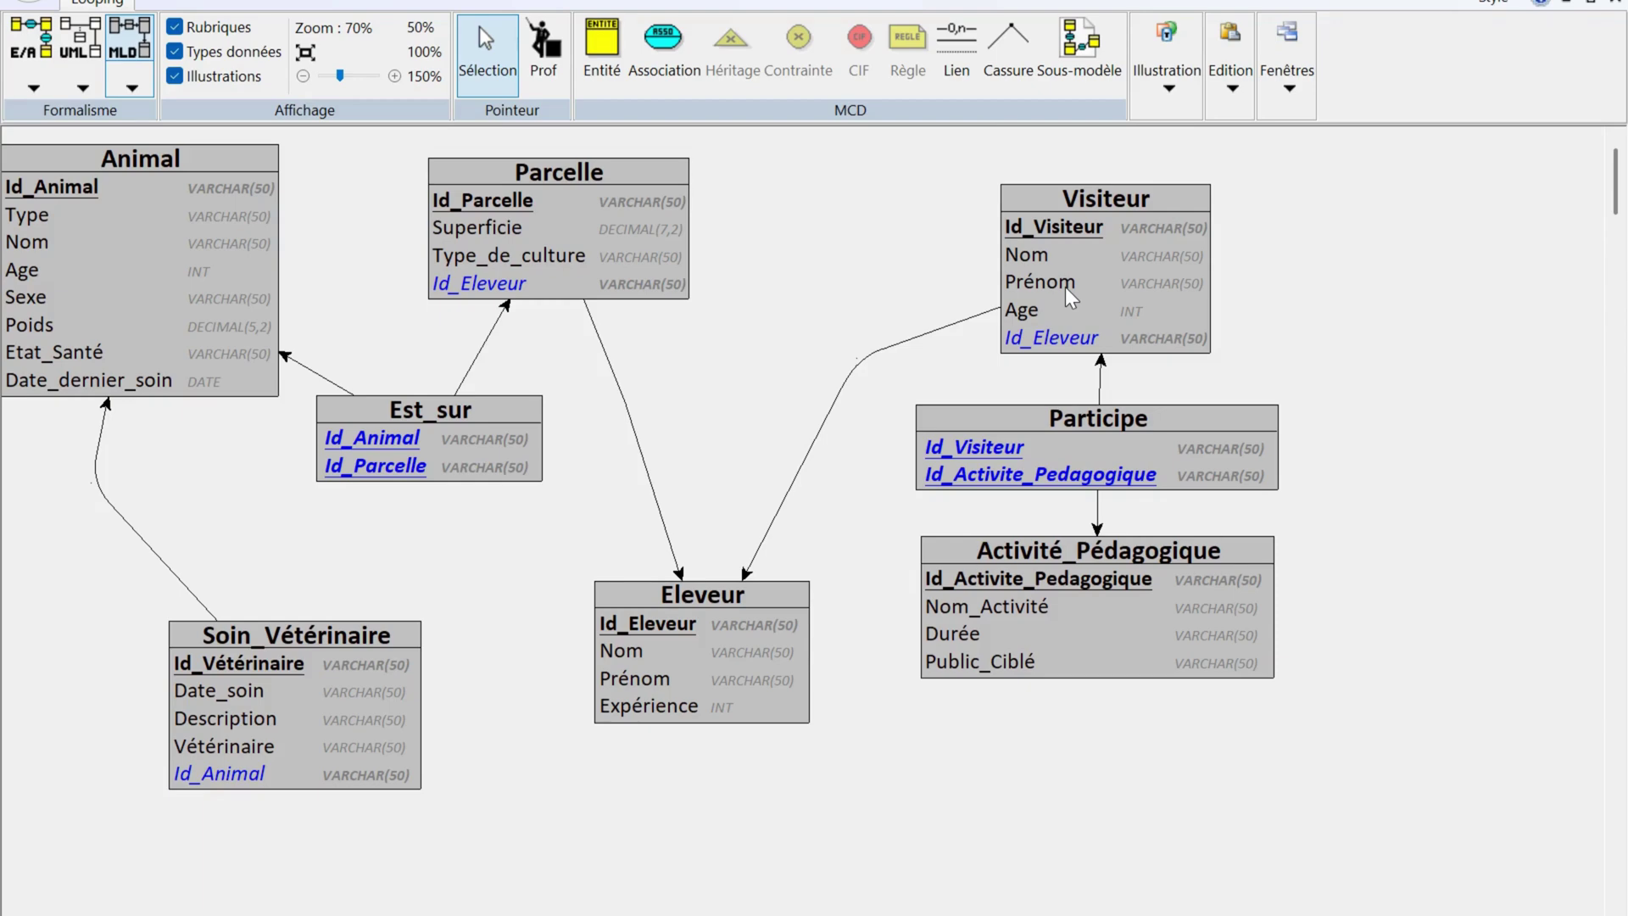
# Edit the Animal table's structure and add a field named IdParcelle of type Integer [ INTEGER ]
pyautogui.rightClick(256, 583)
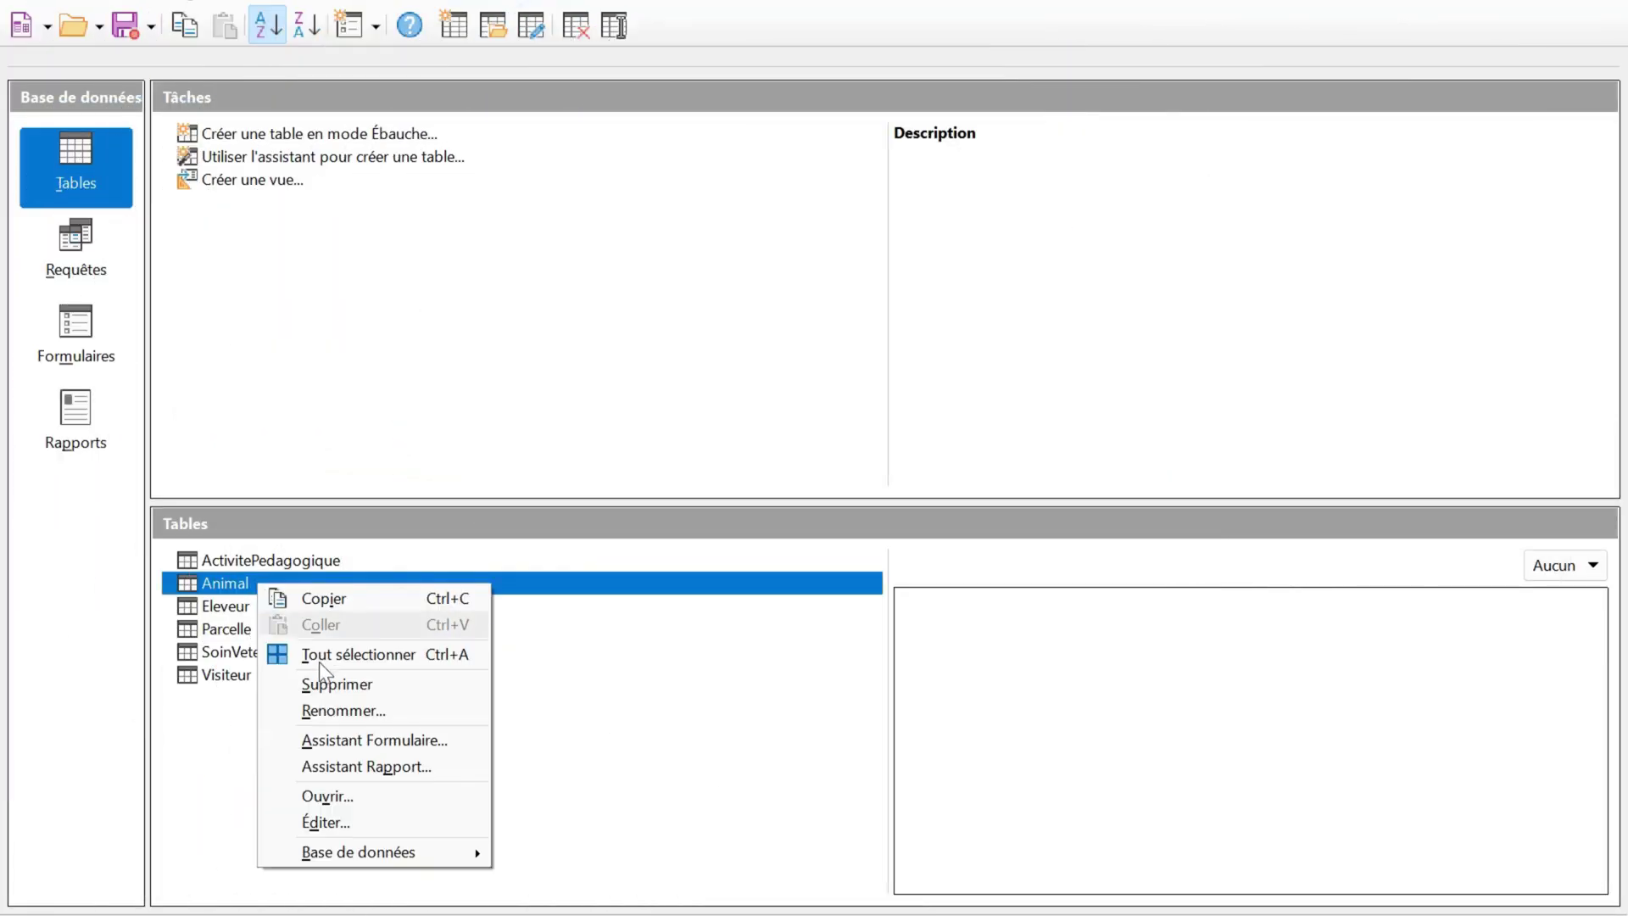
pyautogui.click(390, 821)
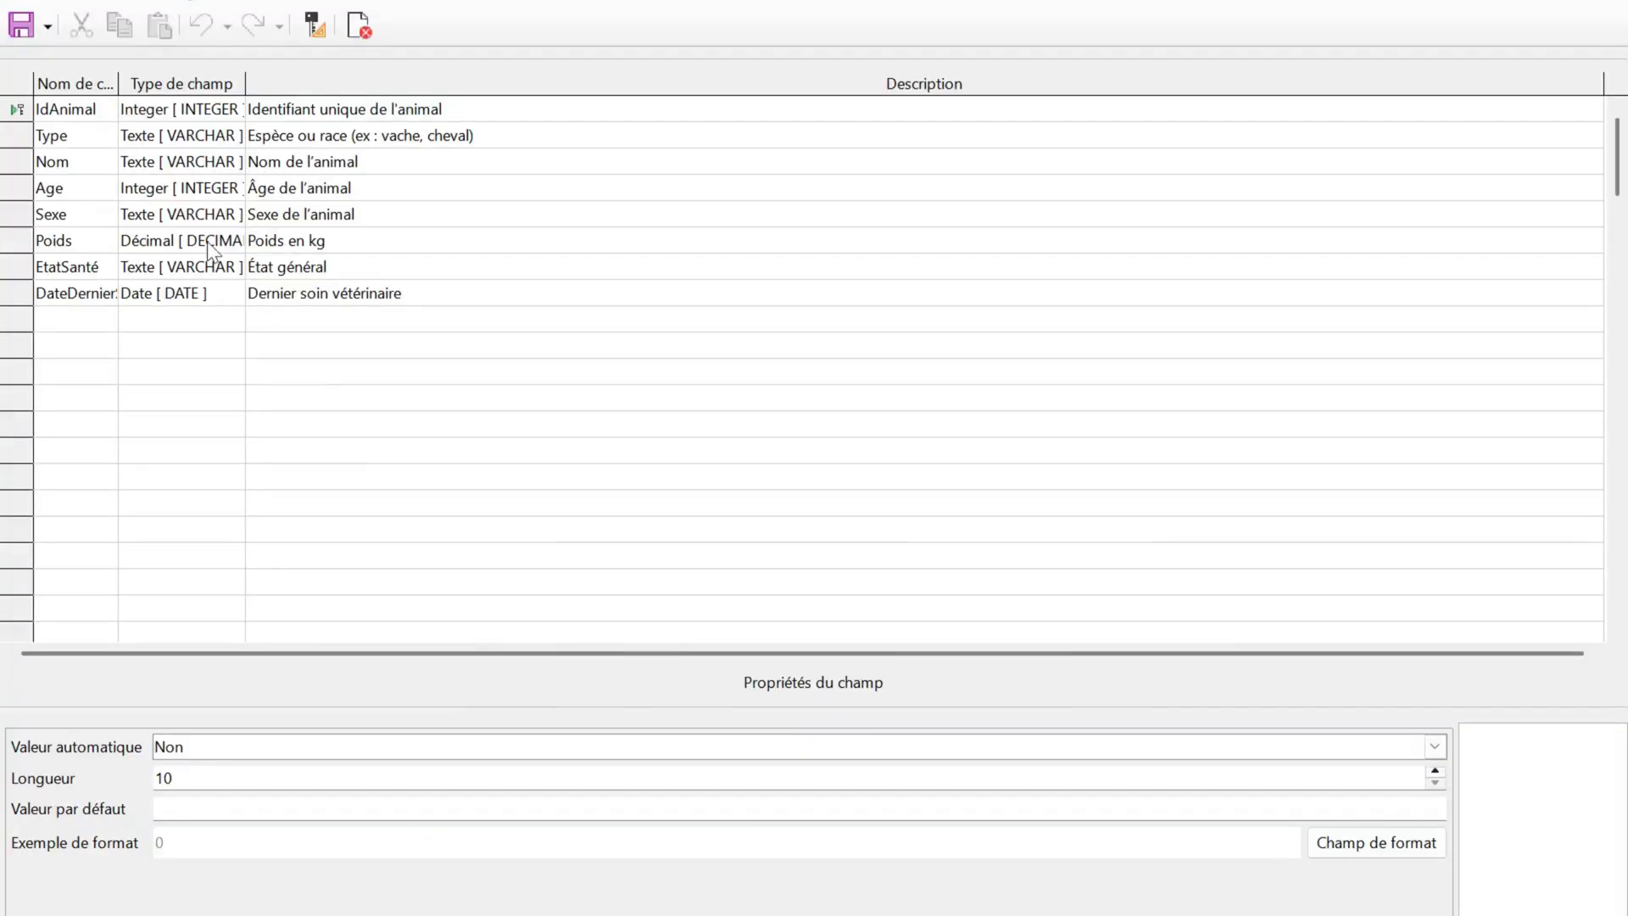
pyautogui.click(76, 329)
pyautogui.write('ID')
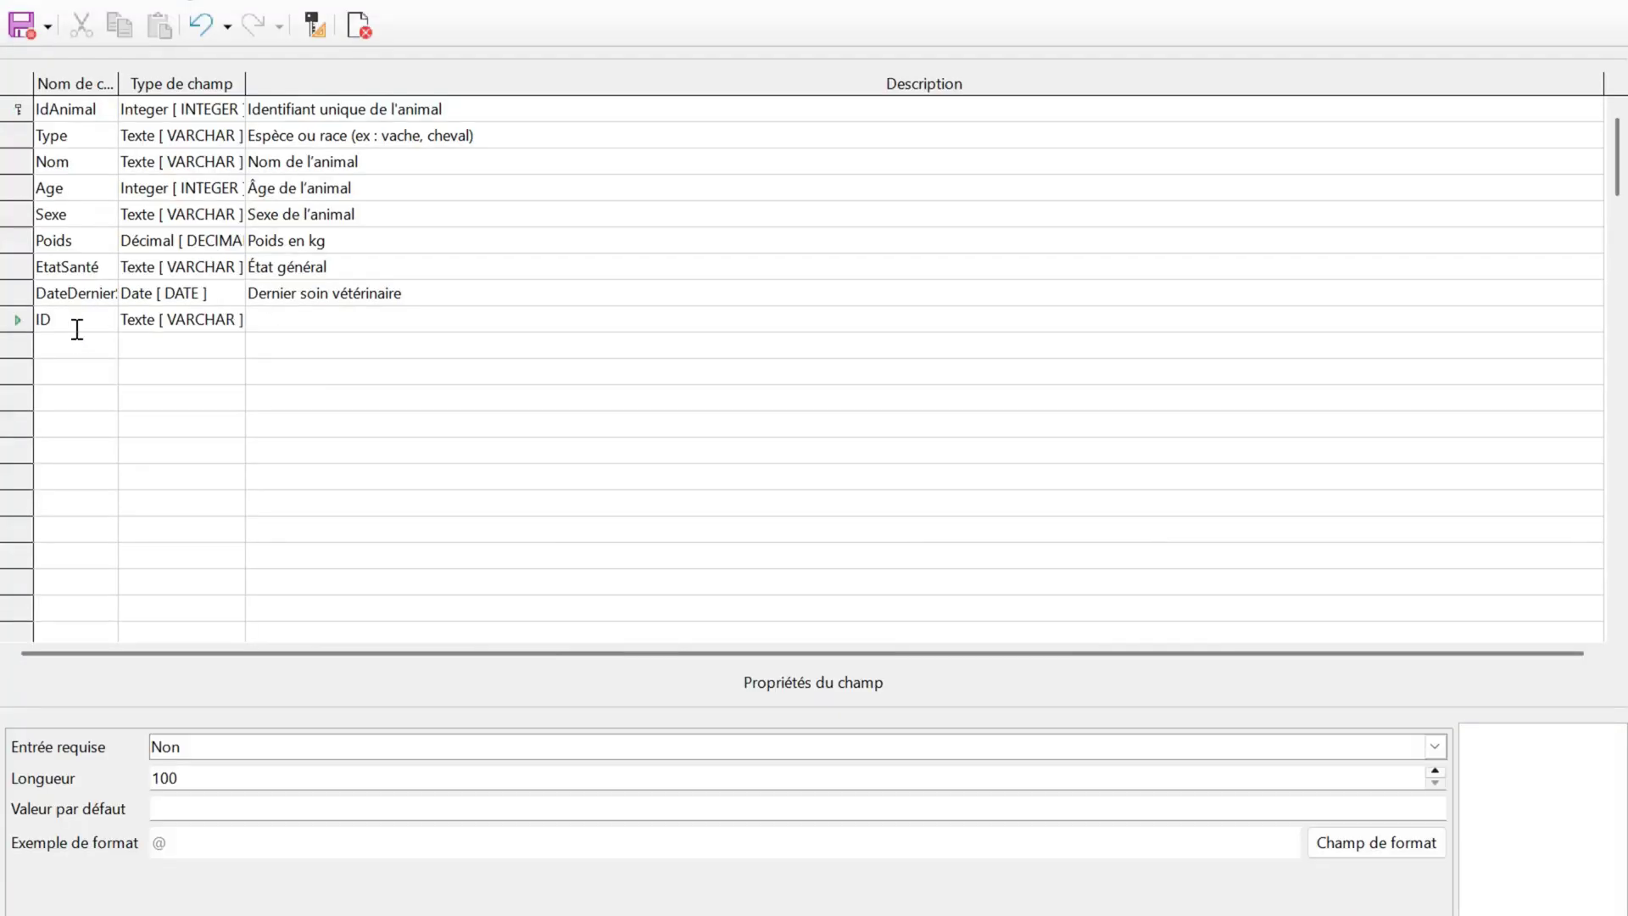
pyautogui.press('BackSpace')
pyautogui.write('d')
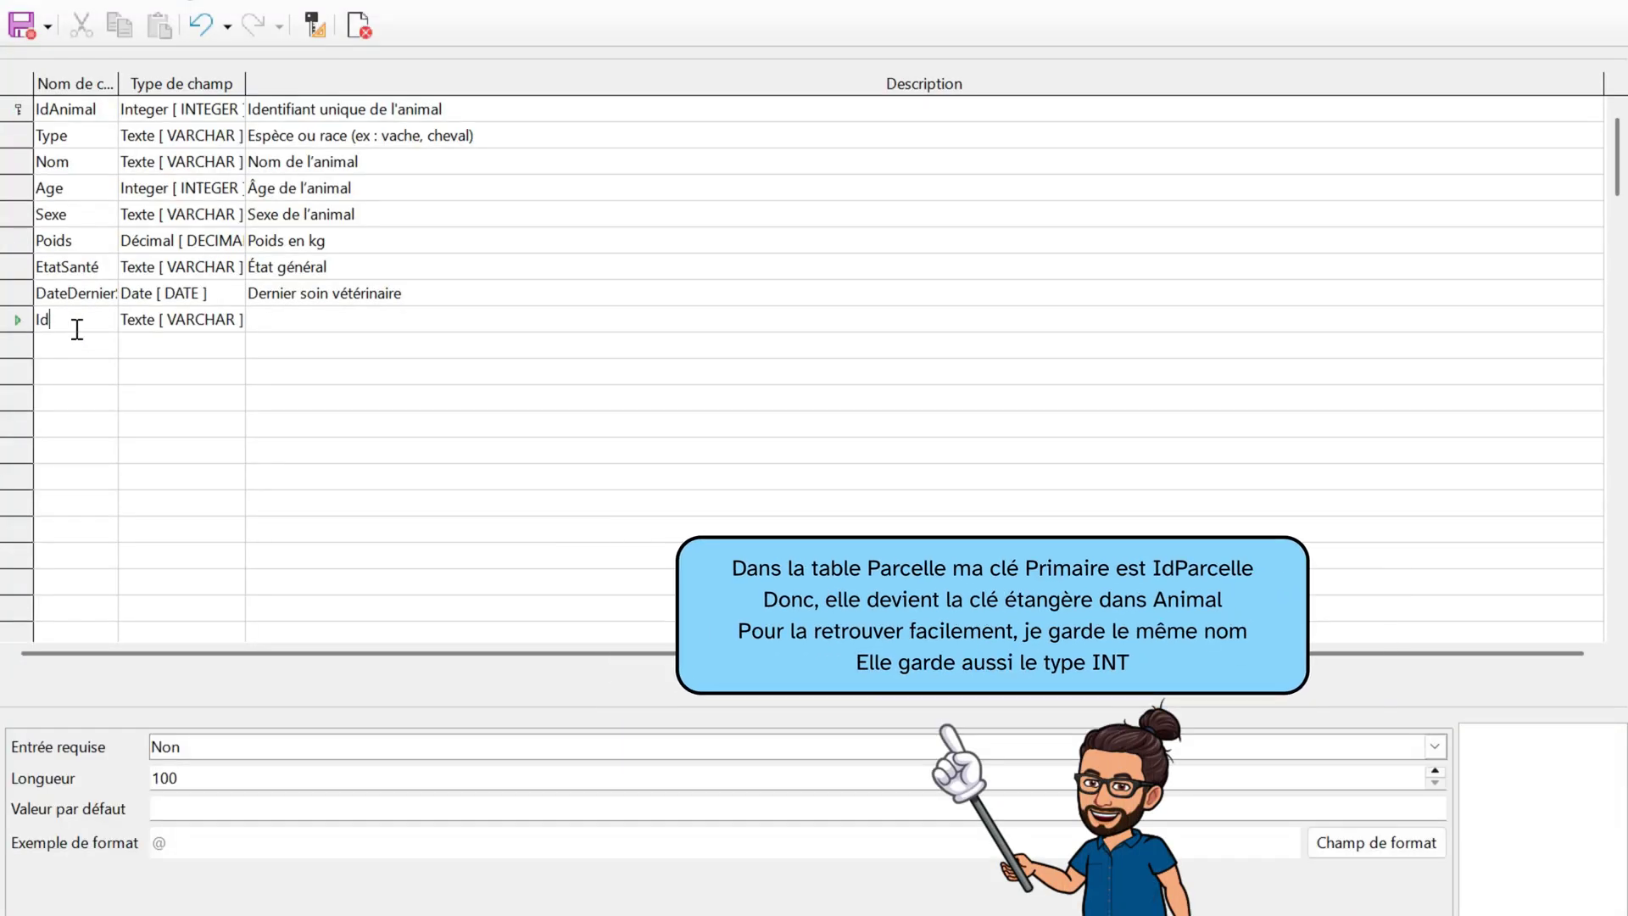
pyautogui.write('Parcelle')
pyautogui.click(234, 328)
pyautogui.click(233, 325)
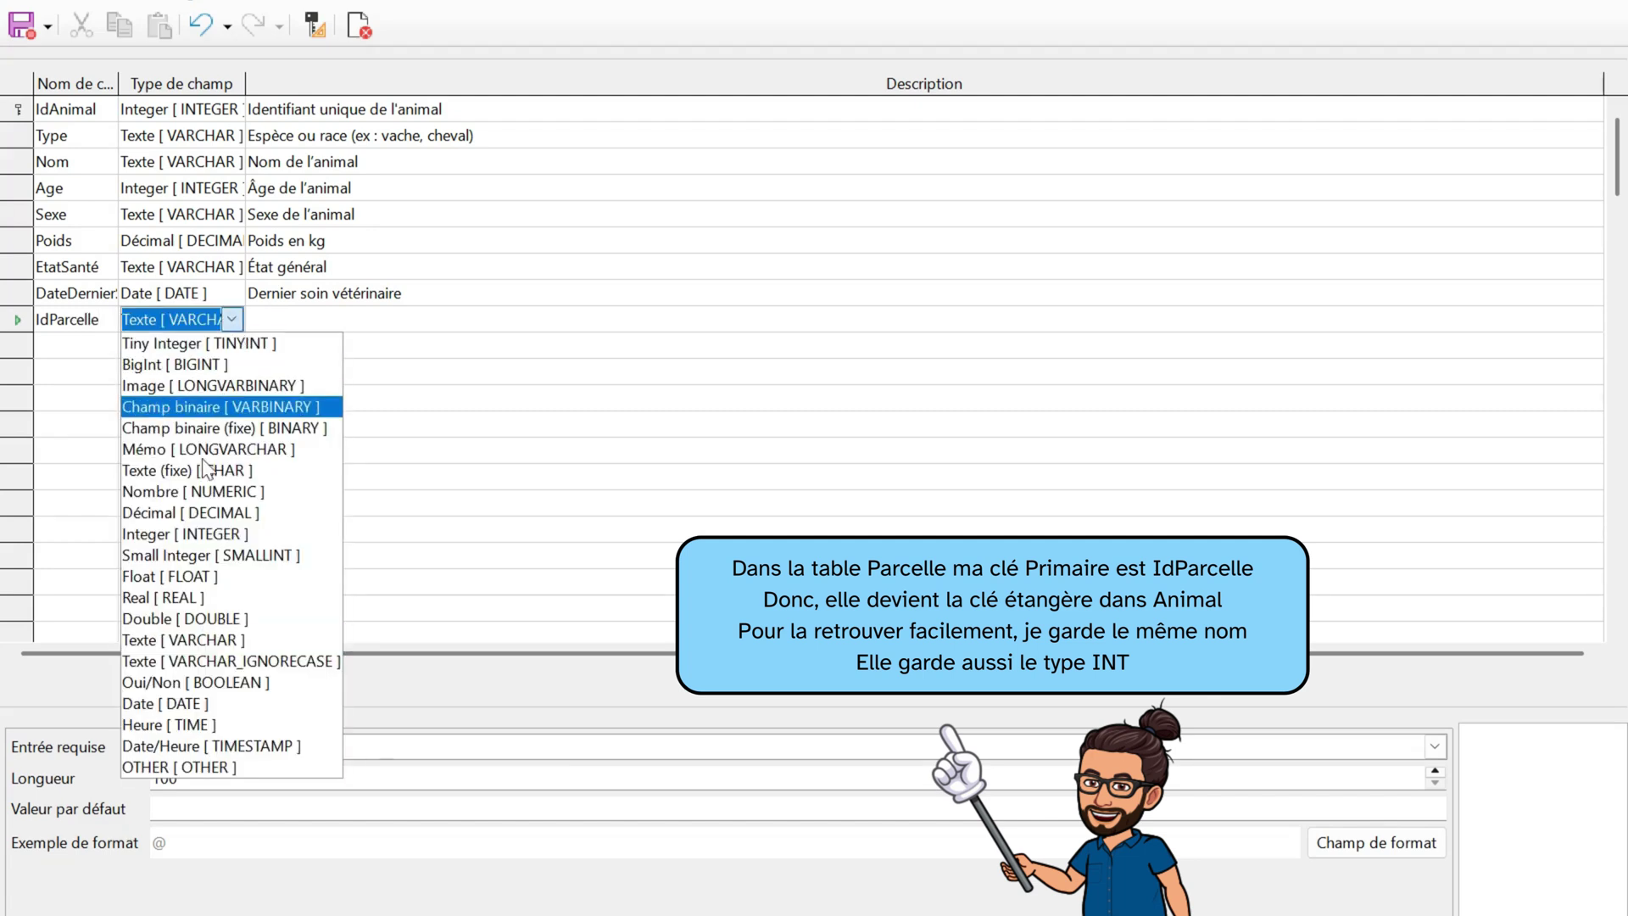
pyautogui.click(231, 533)
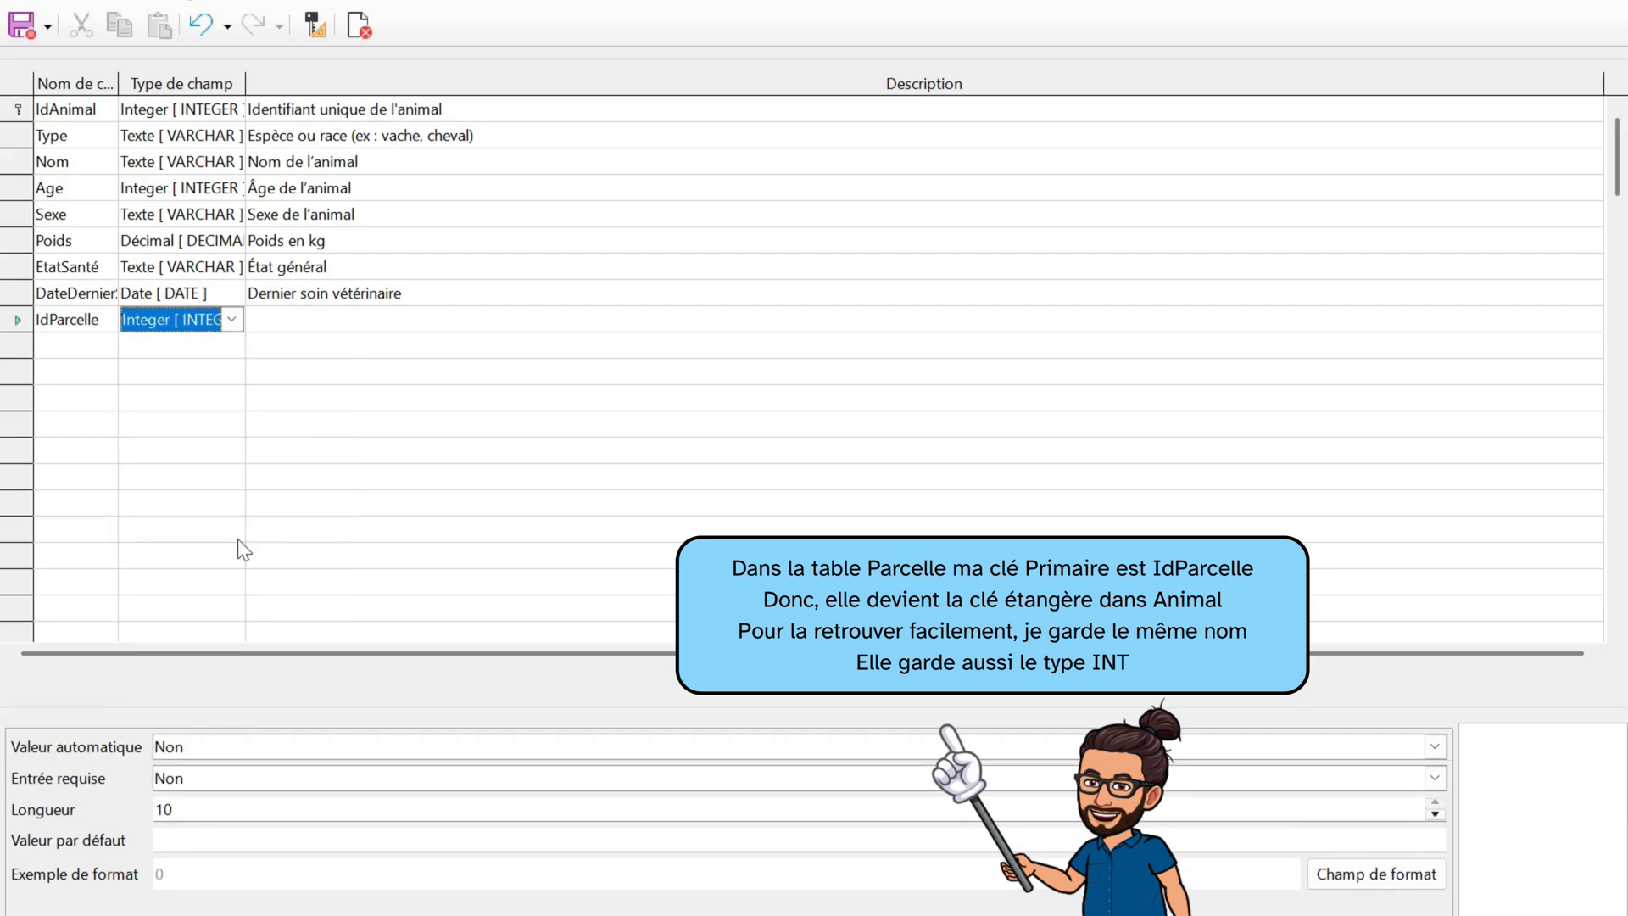
# Enter "Parcelle de l'animal" as the IdParcelle field's description, and save and close the Animal table design
pyautogui.click(335, 323)
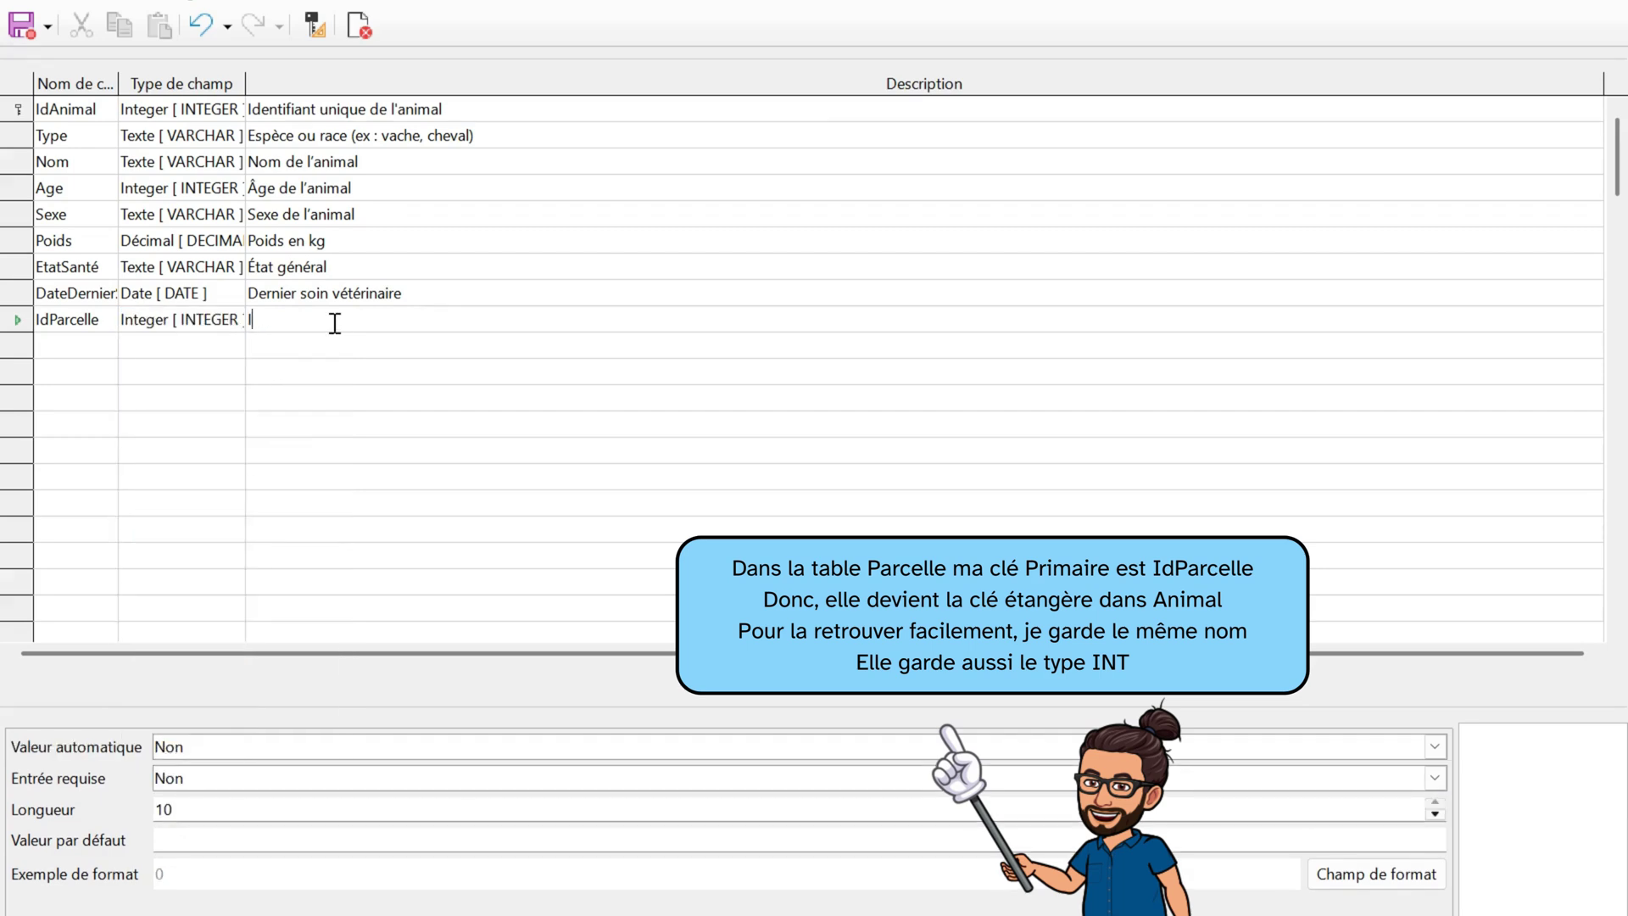
pyautogui.write("Parcelle de l'animal")
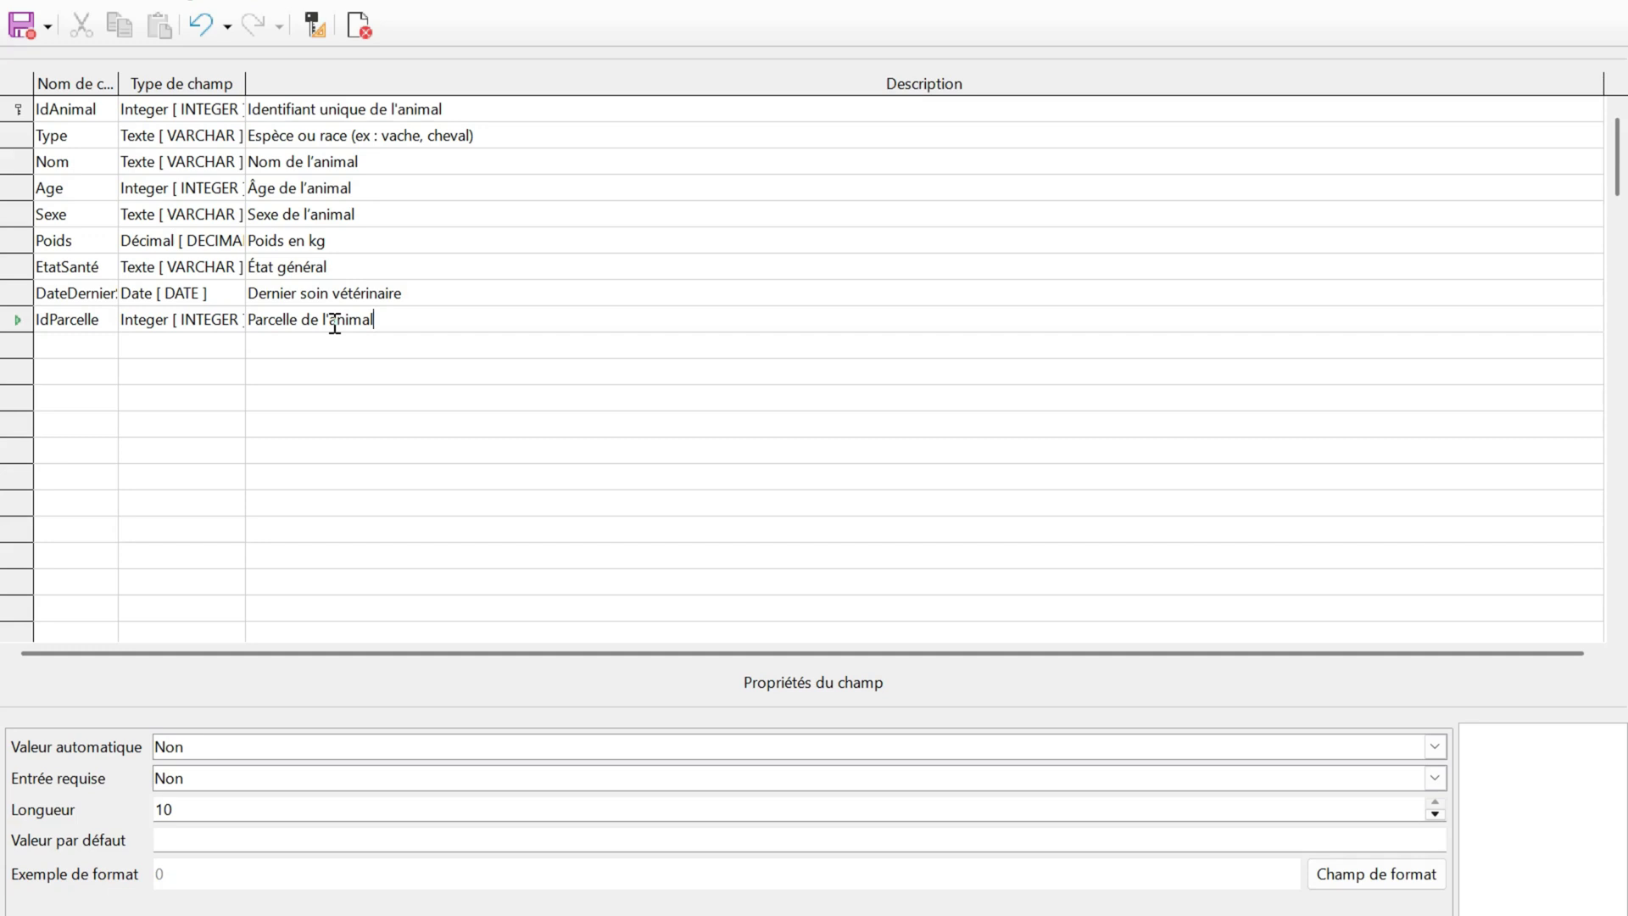
pyautogui.click(21, 26)
pyautogui.click(358, 25)
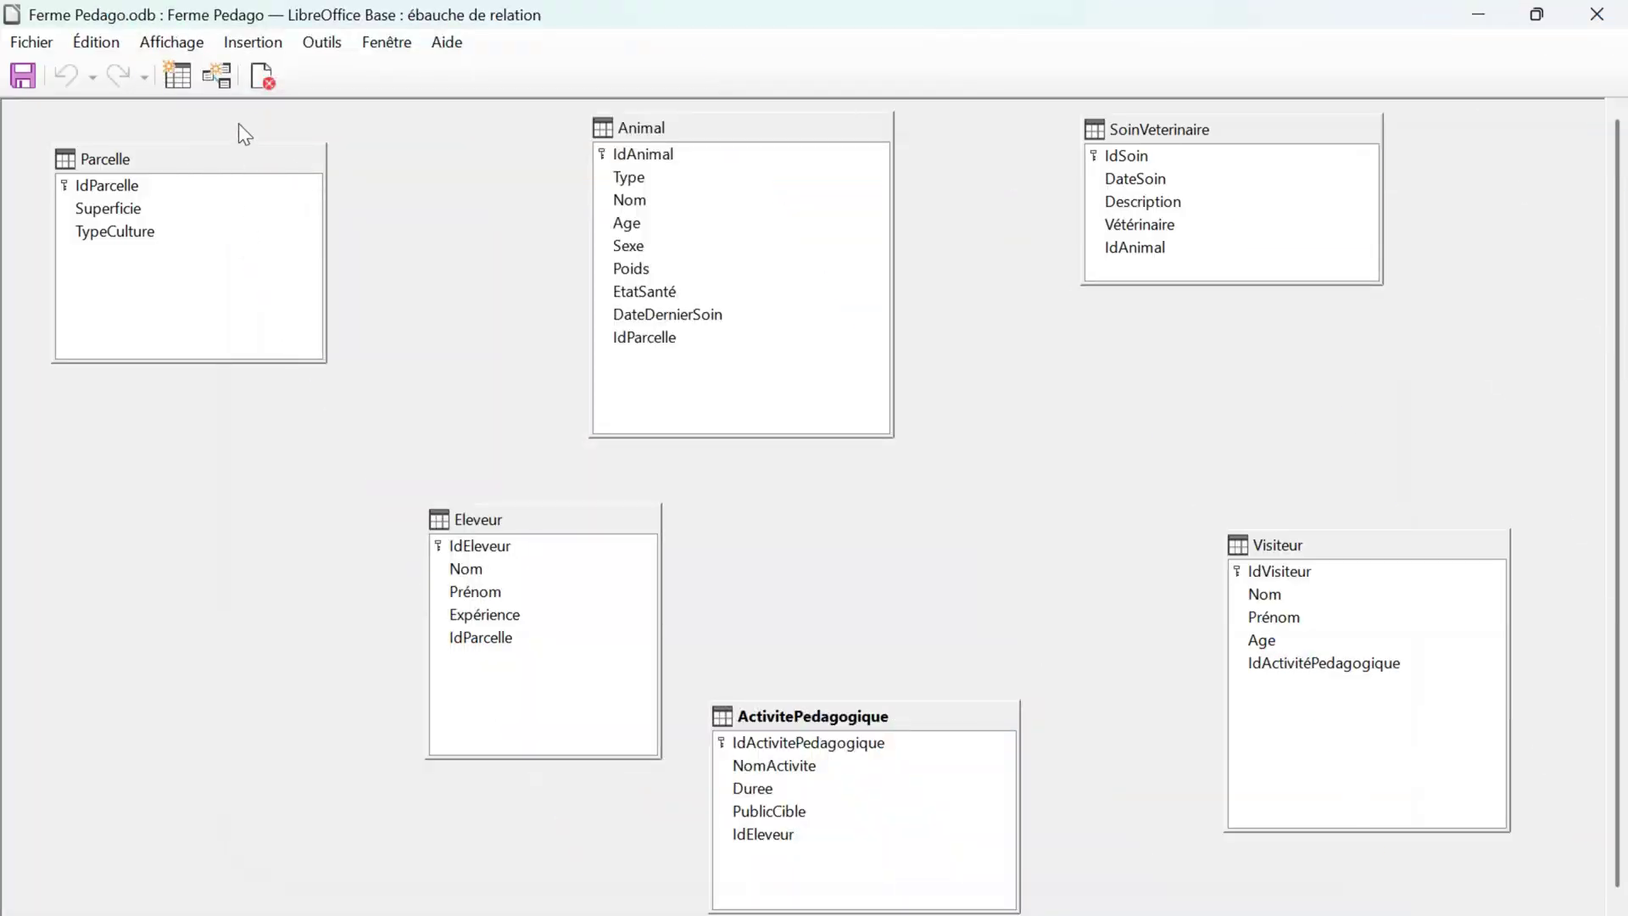
# Save the rearranged relation design and close it
pyautogui.click(23, 75)
pyautogui.click(261, 76)
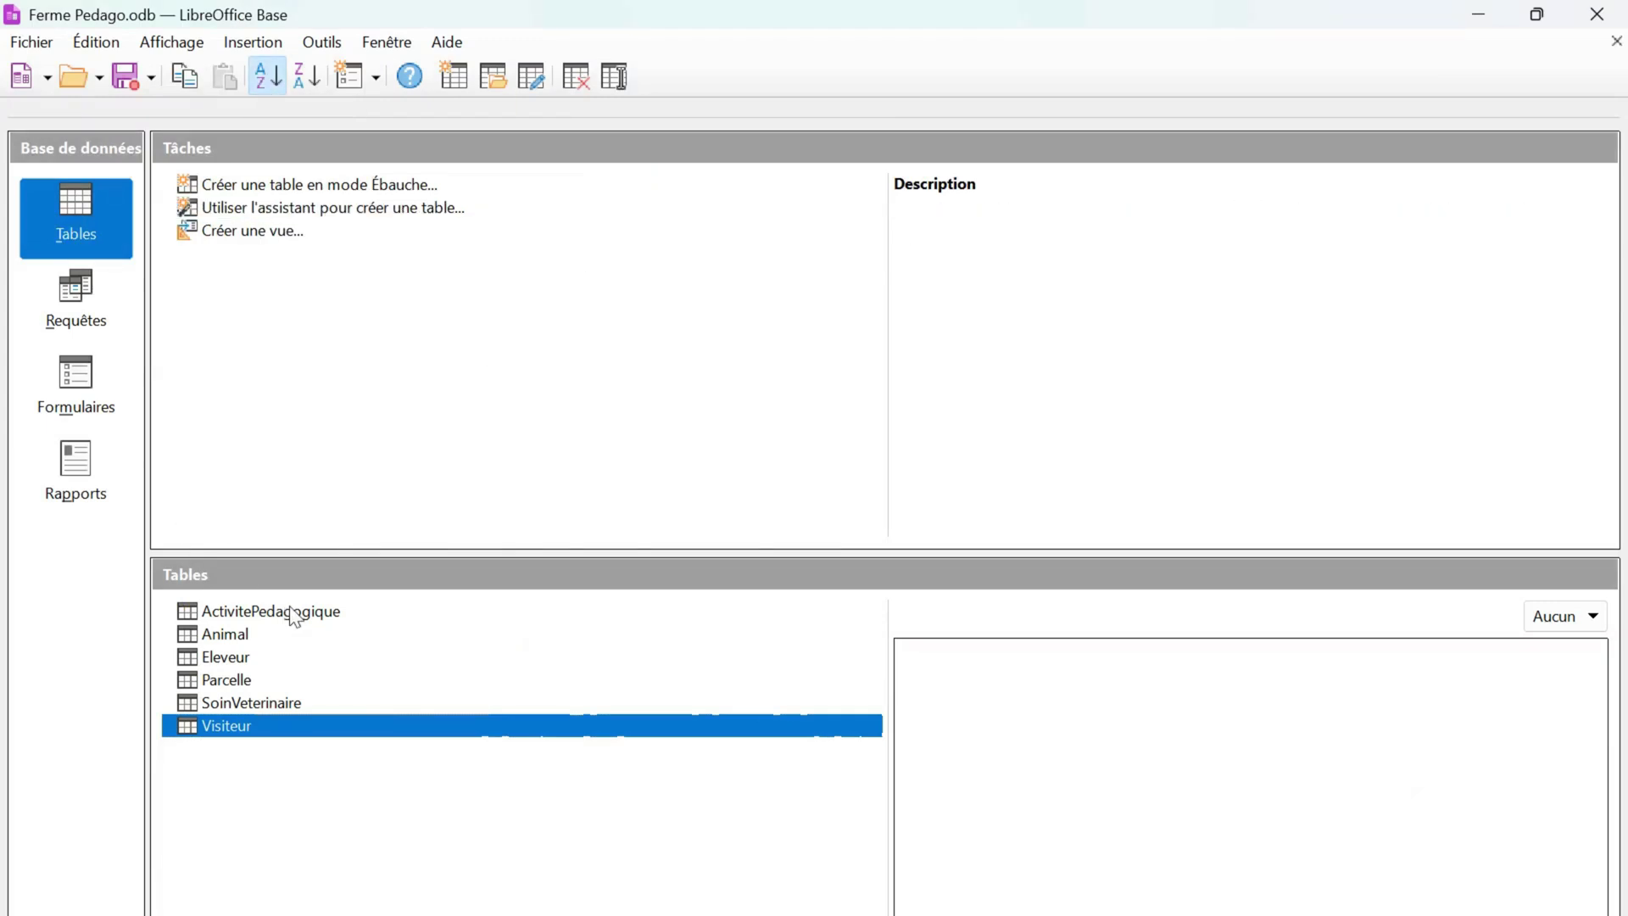
# Open the ActivitePedagogique table's structure to check its IdEleveur foreign key field, and close it
pyautogui.click(293, 612)
pyautogui.rightClick(293, 613)
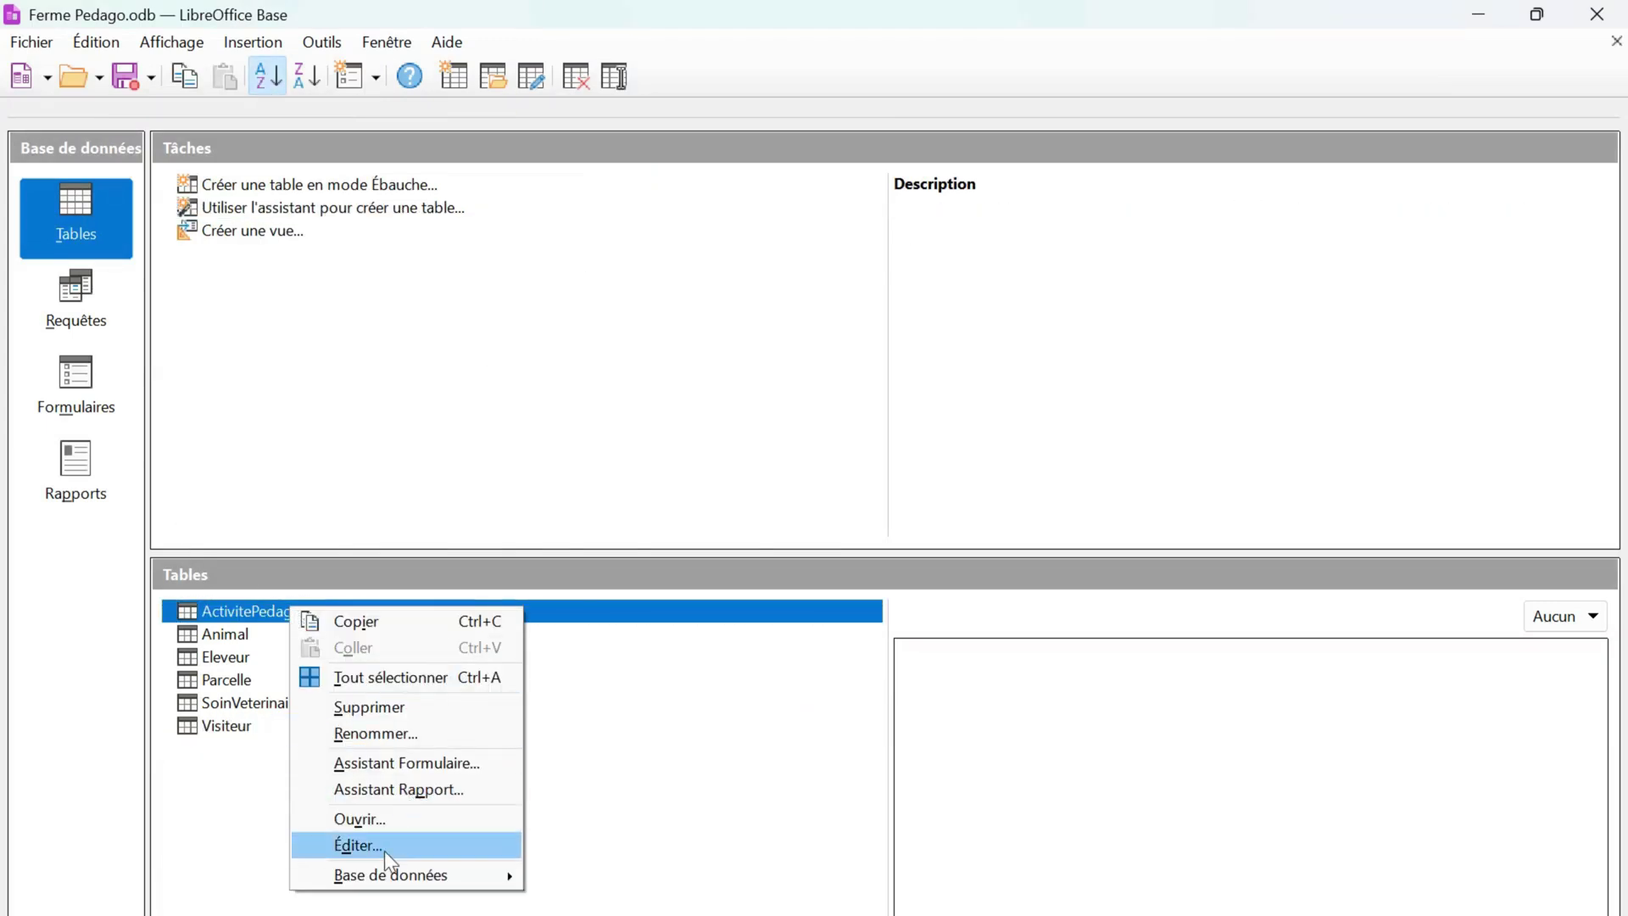
pyautogui.click(384, 848)
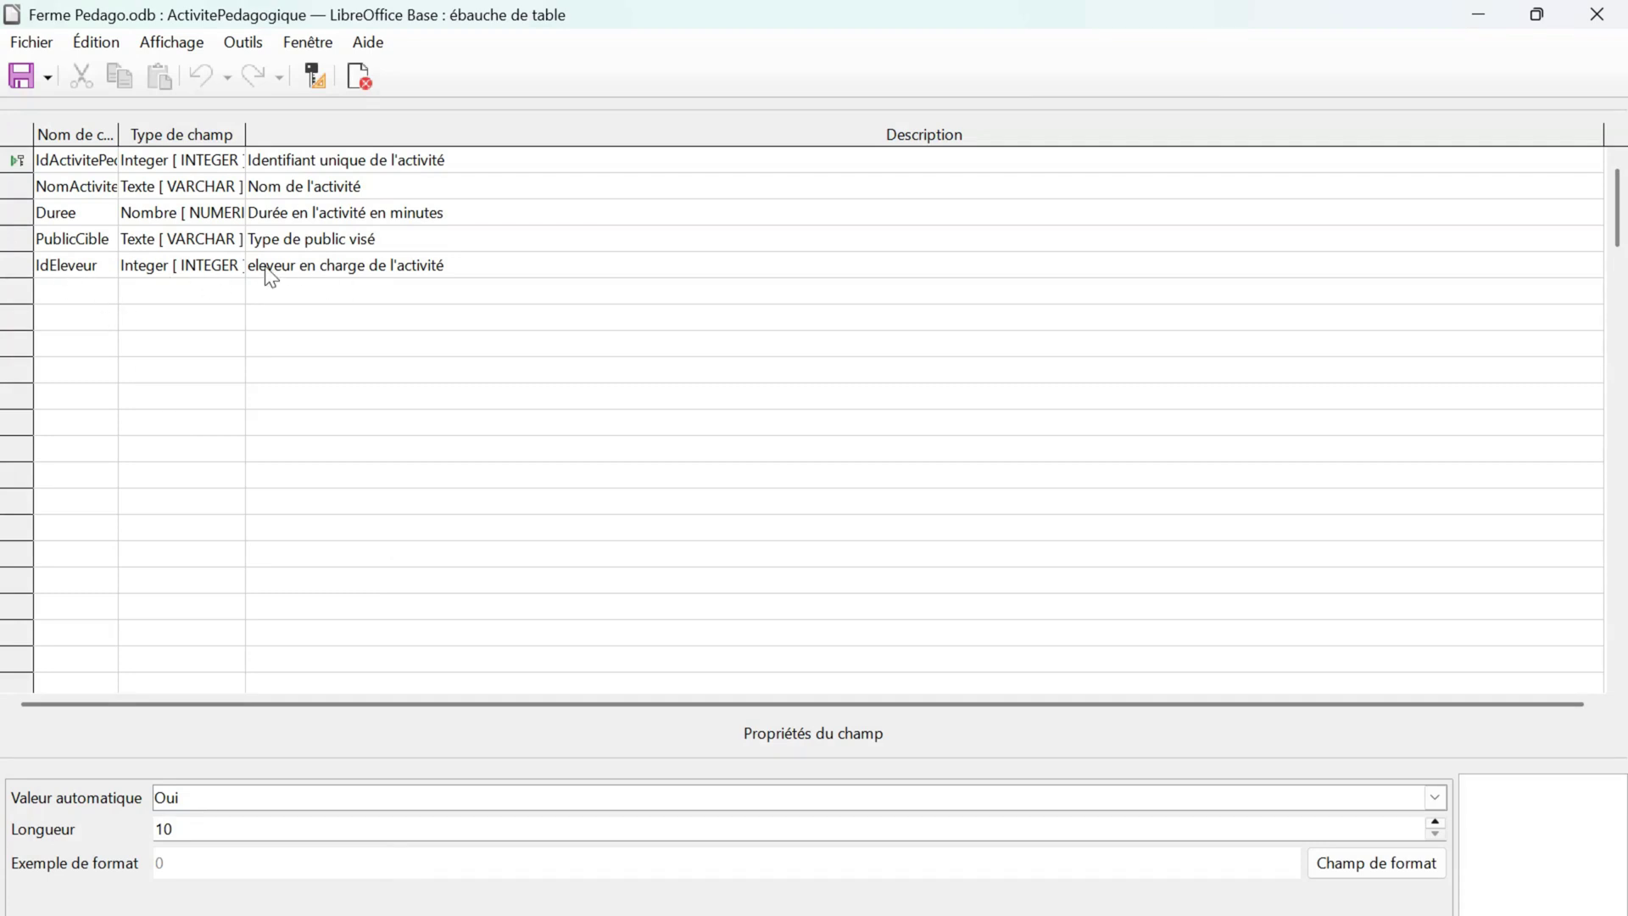
pyautogui.click(359, 76)
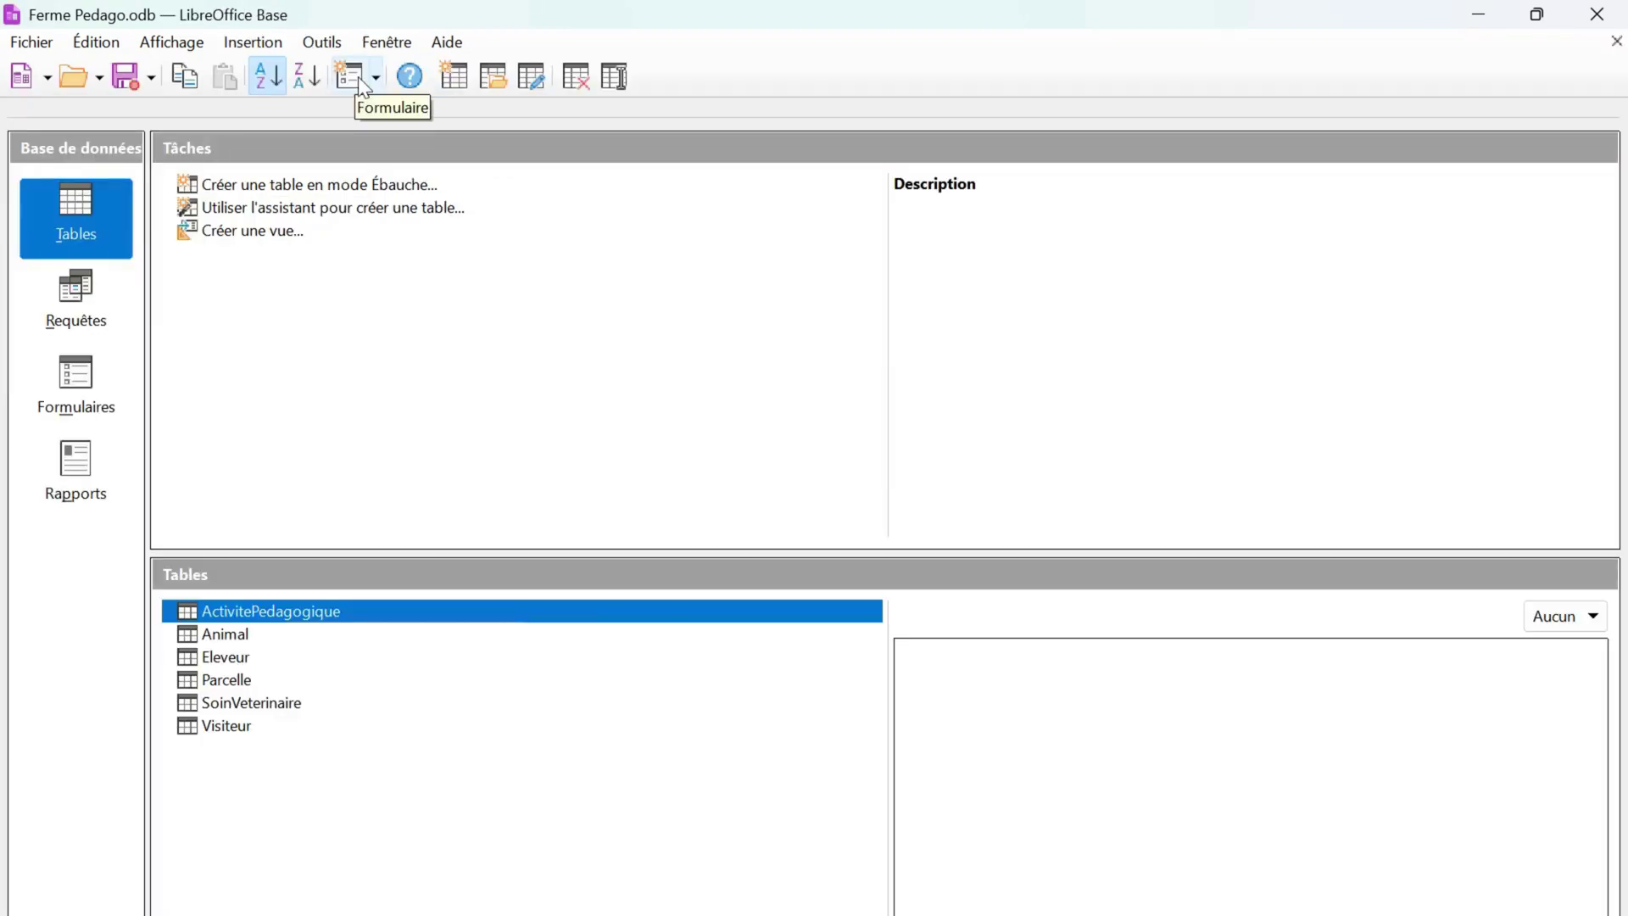
# Reopen the relation design and link IdEleveur in Eleveur to IdEleveur in ActivitePedagogique
pyautogui.click(331, 40)
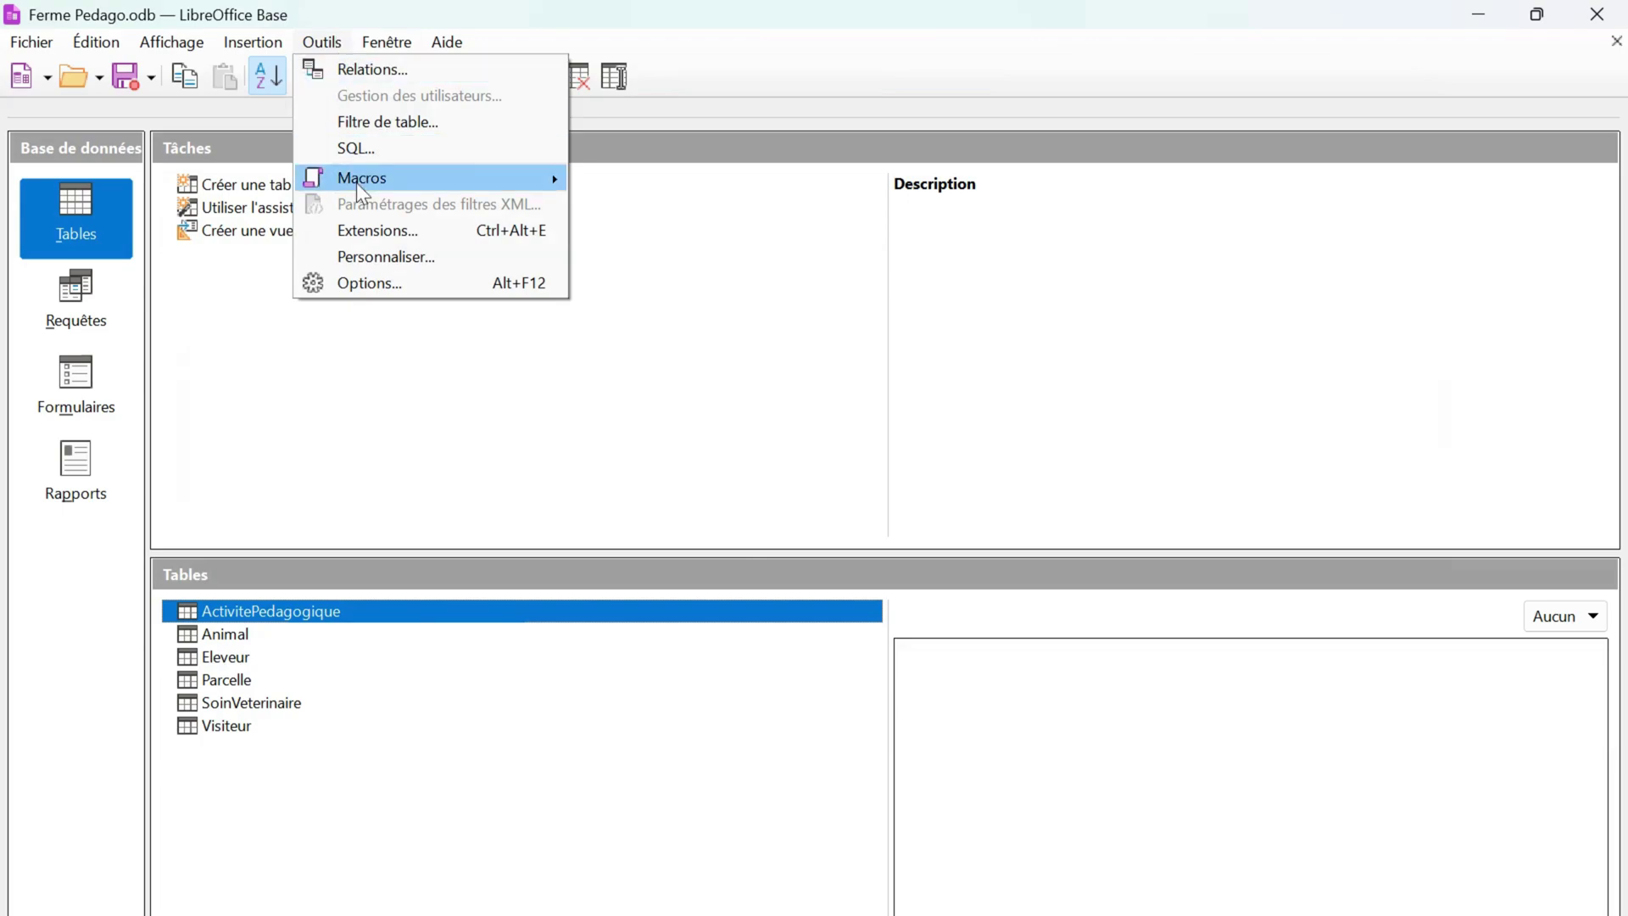
pyautogui.click(416, 67)
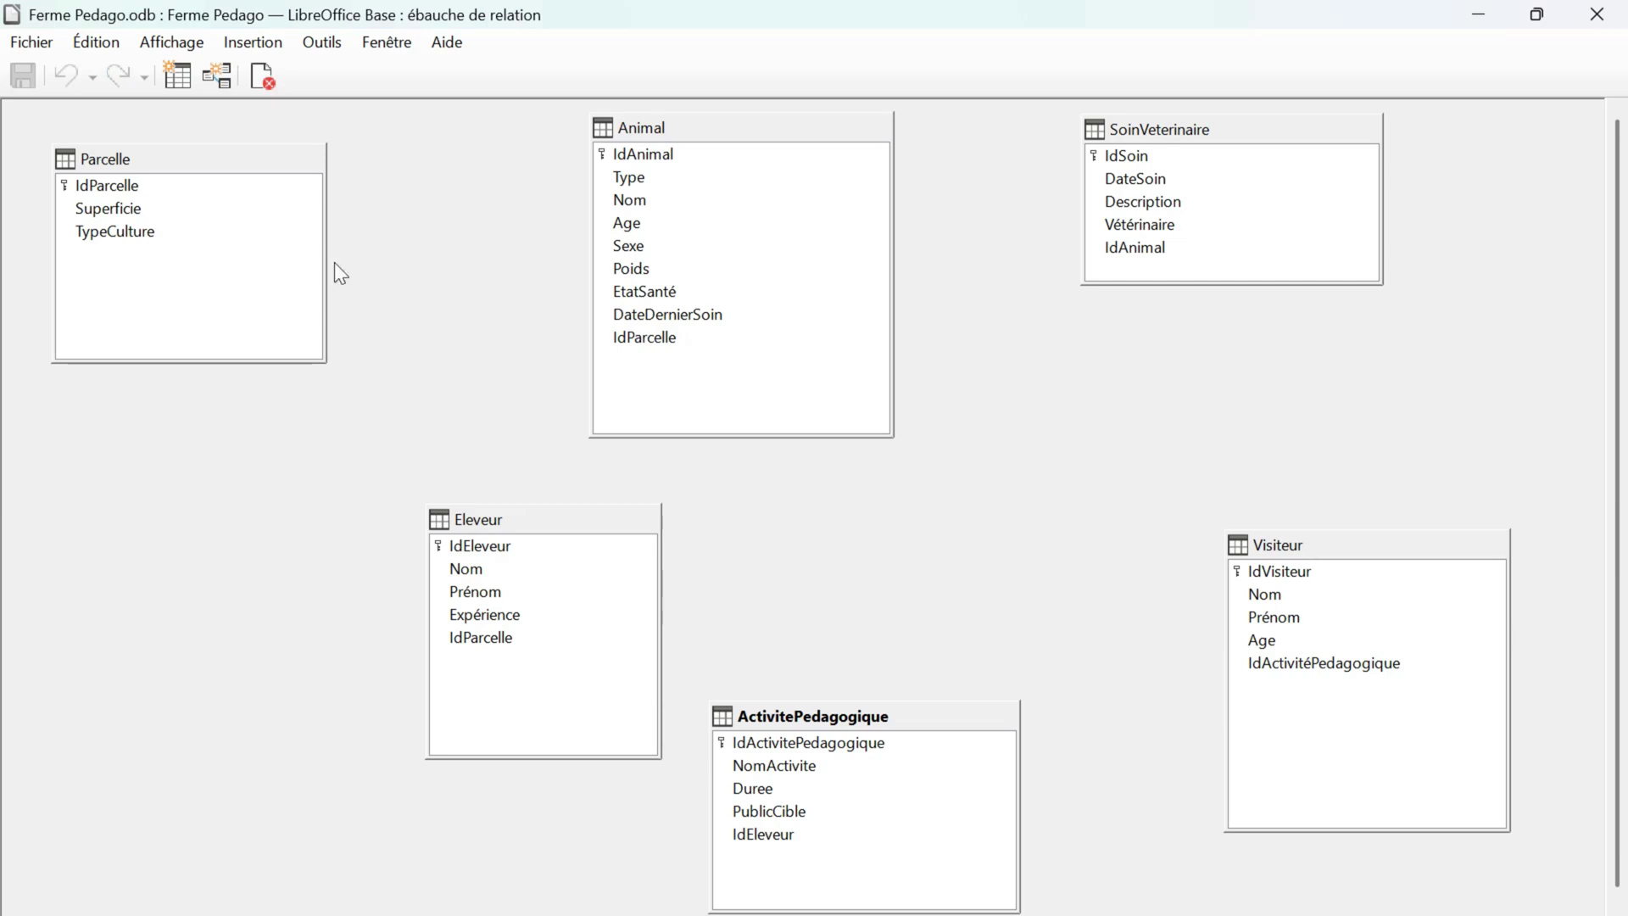
pyautogui.moveTo(548, 549); pyautogui.dragTo(763, 847)
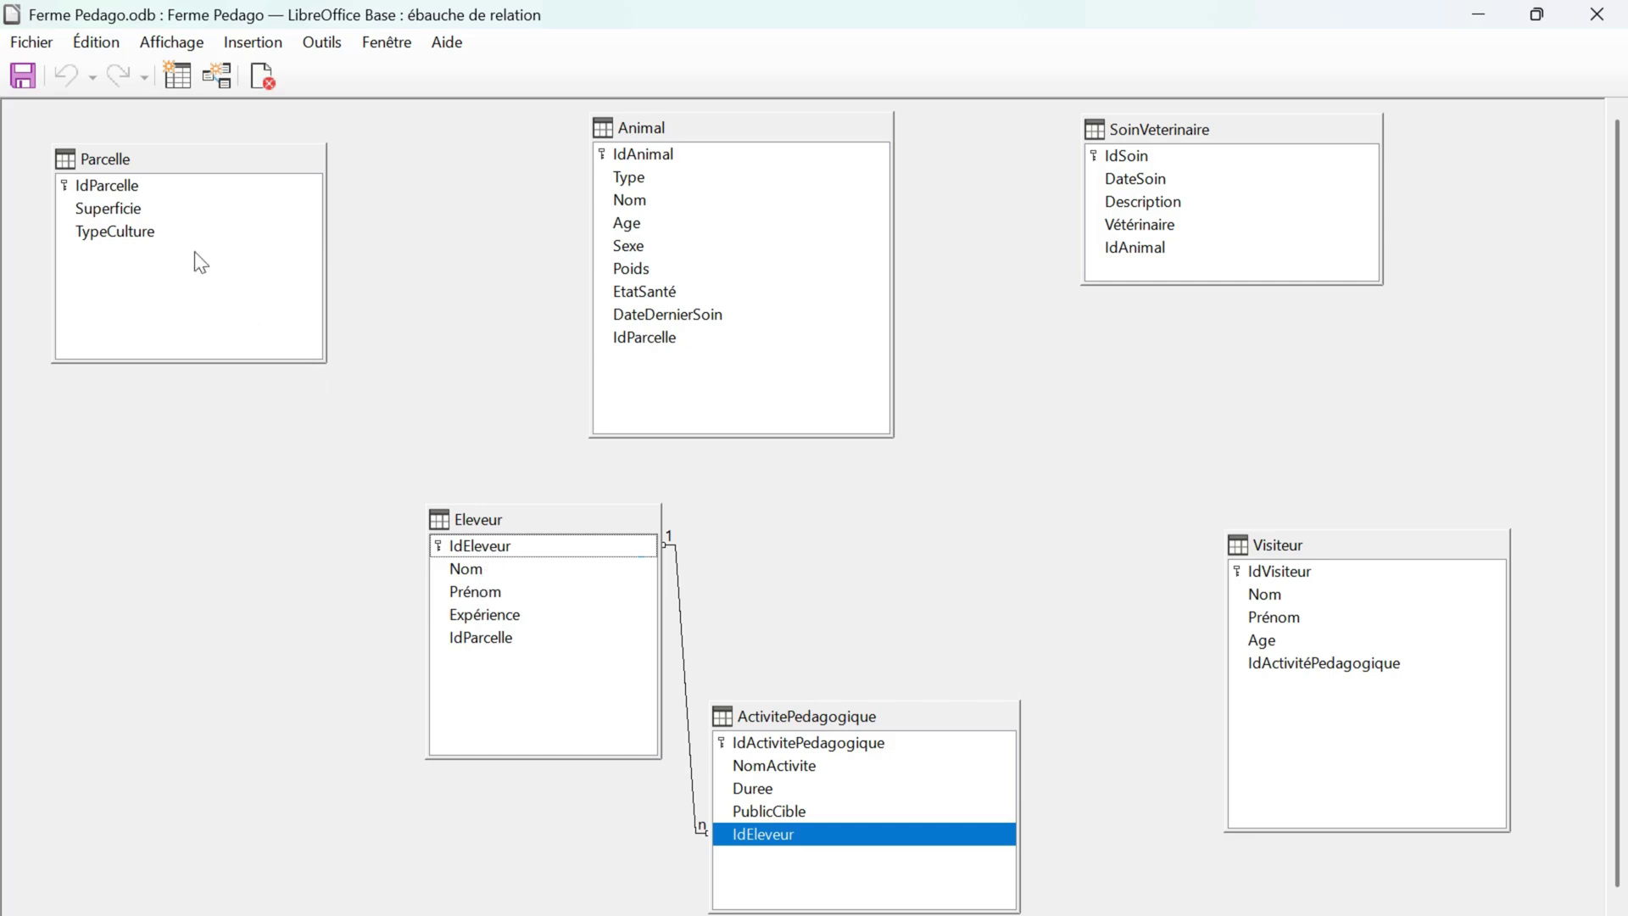
# Start a new relation with Animal and Parcelle as the tables involved
pyautogui.click(217, 76)
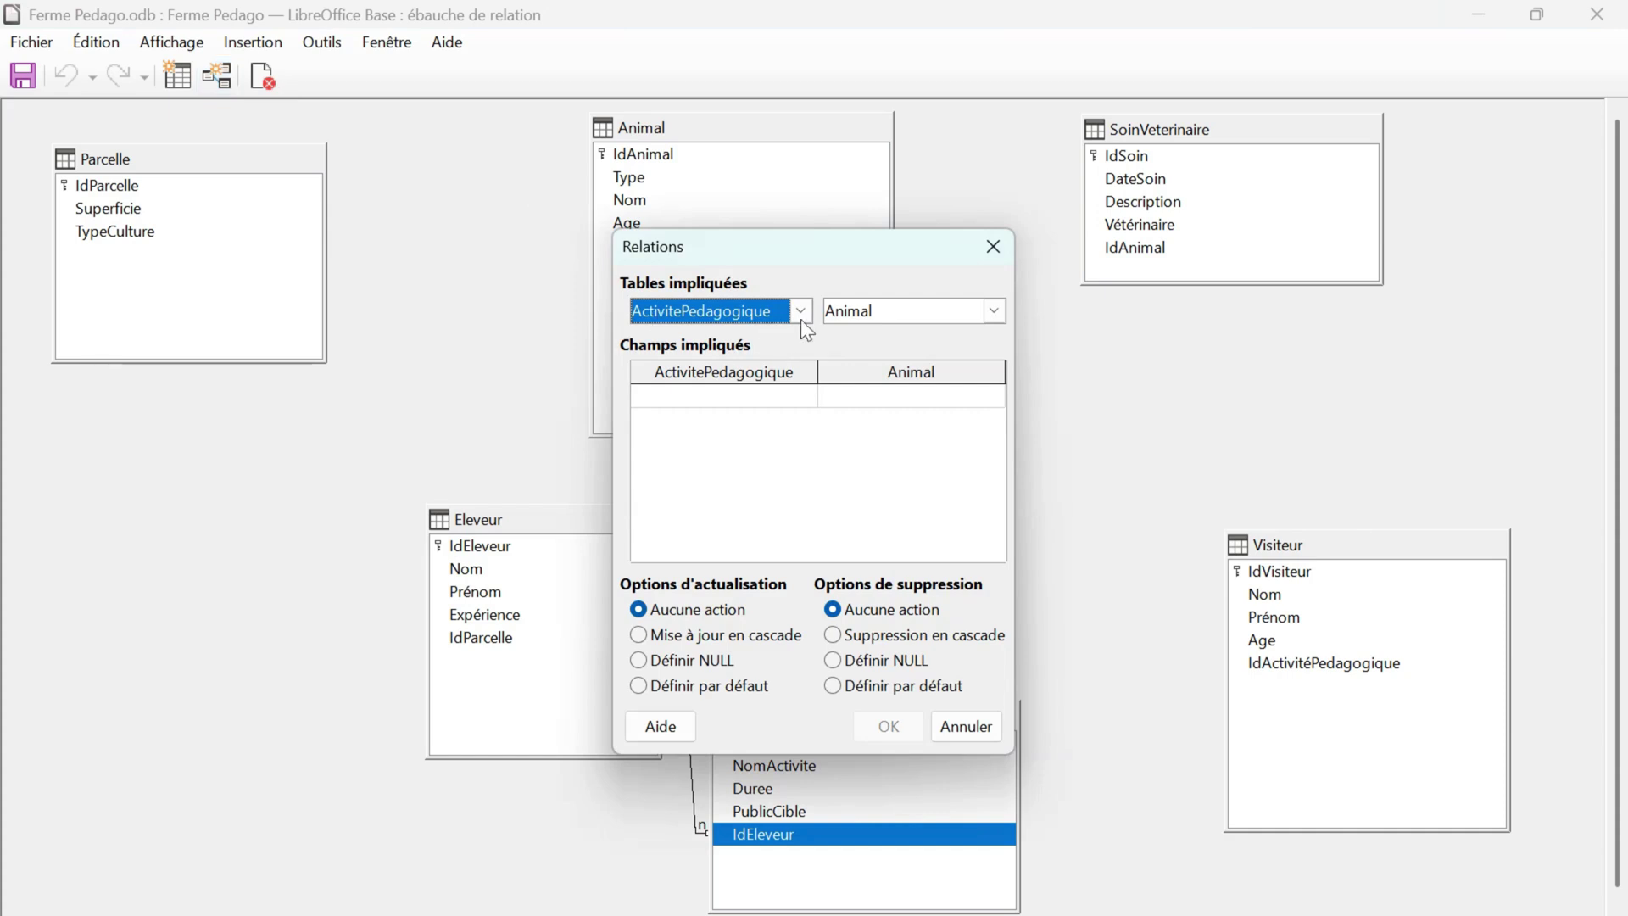
pyautogui.click(932, 311)
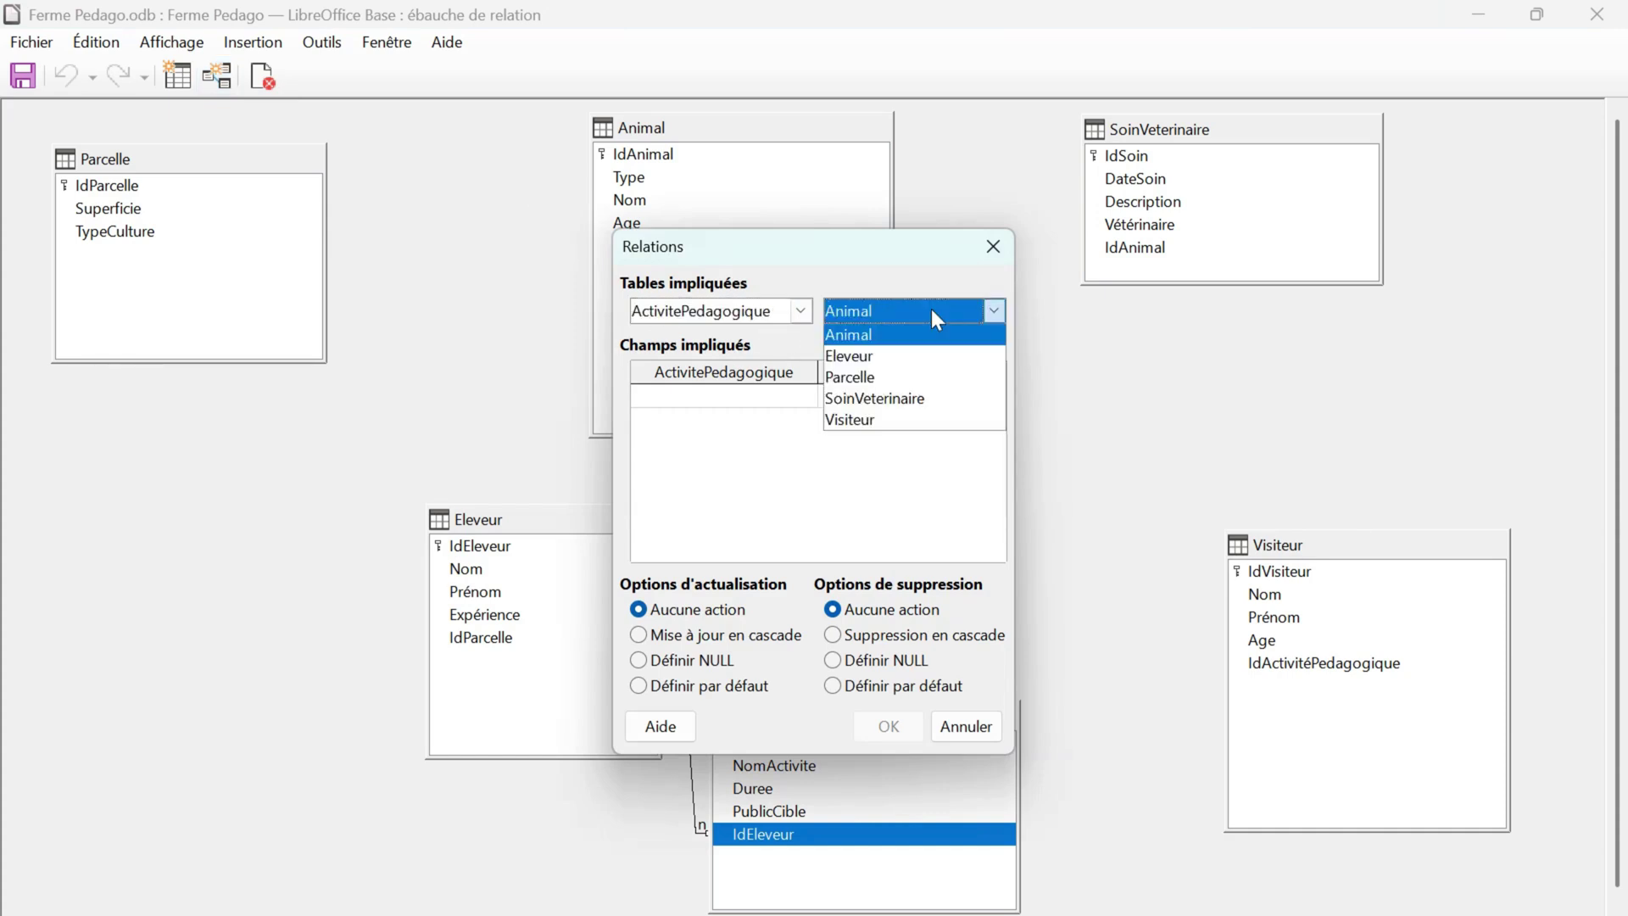
pyautogui.click(907, 376)
pyautogui.click(804, 316)
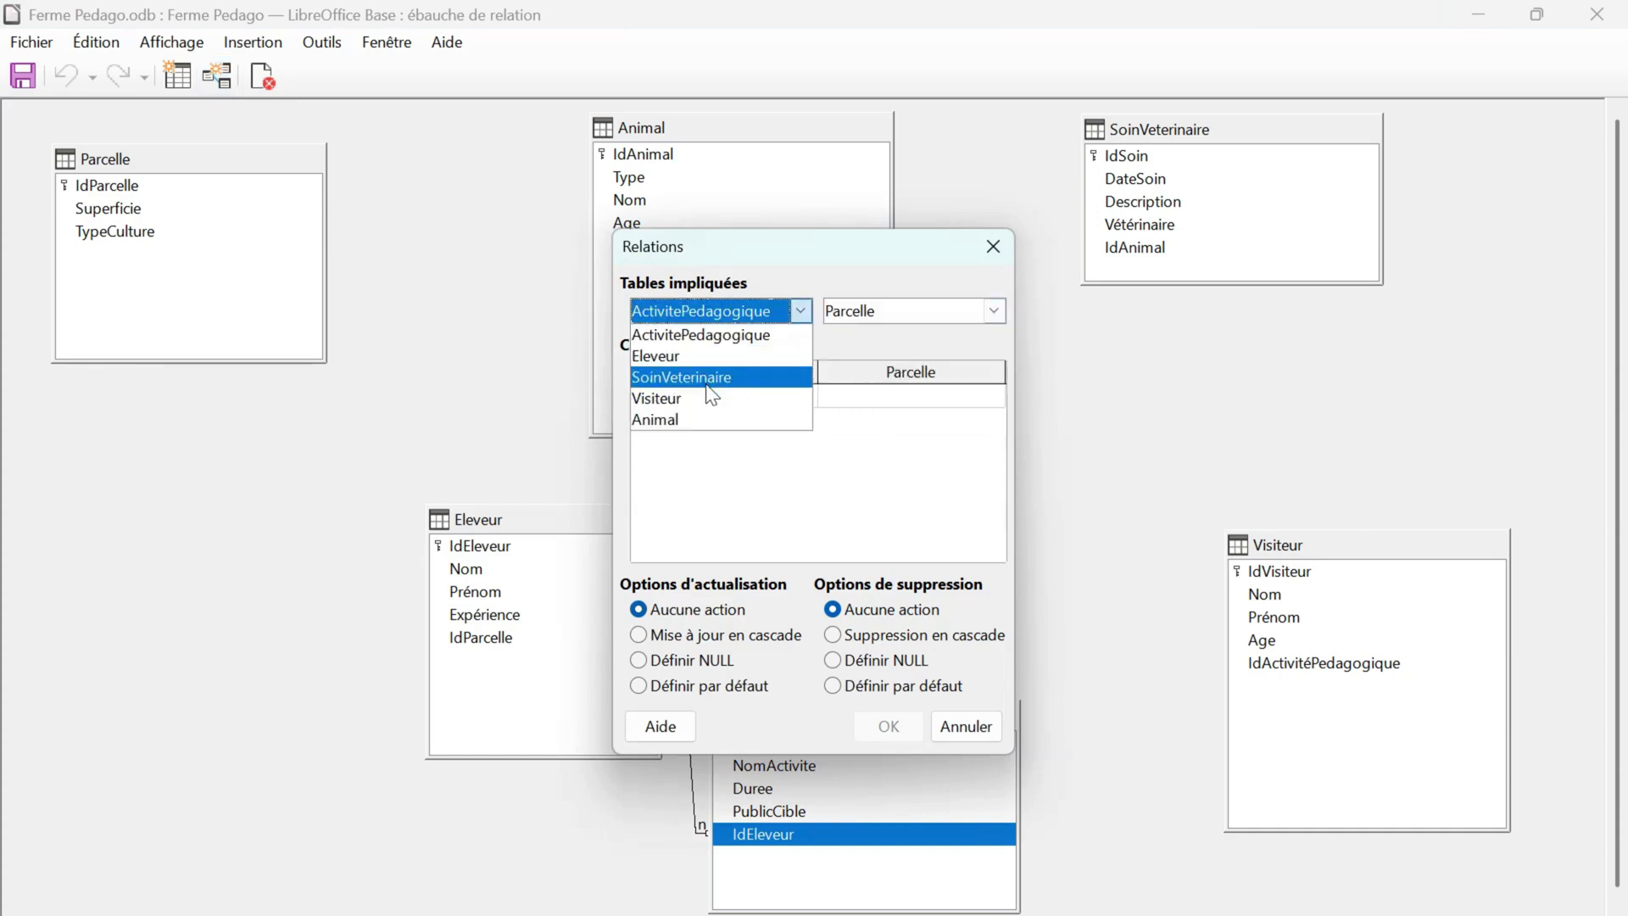
pyautogui.click(711, 419)
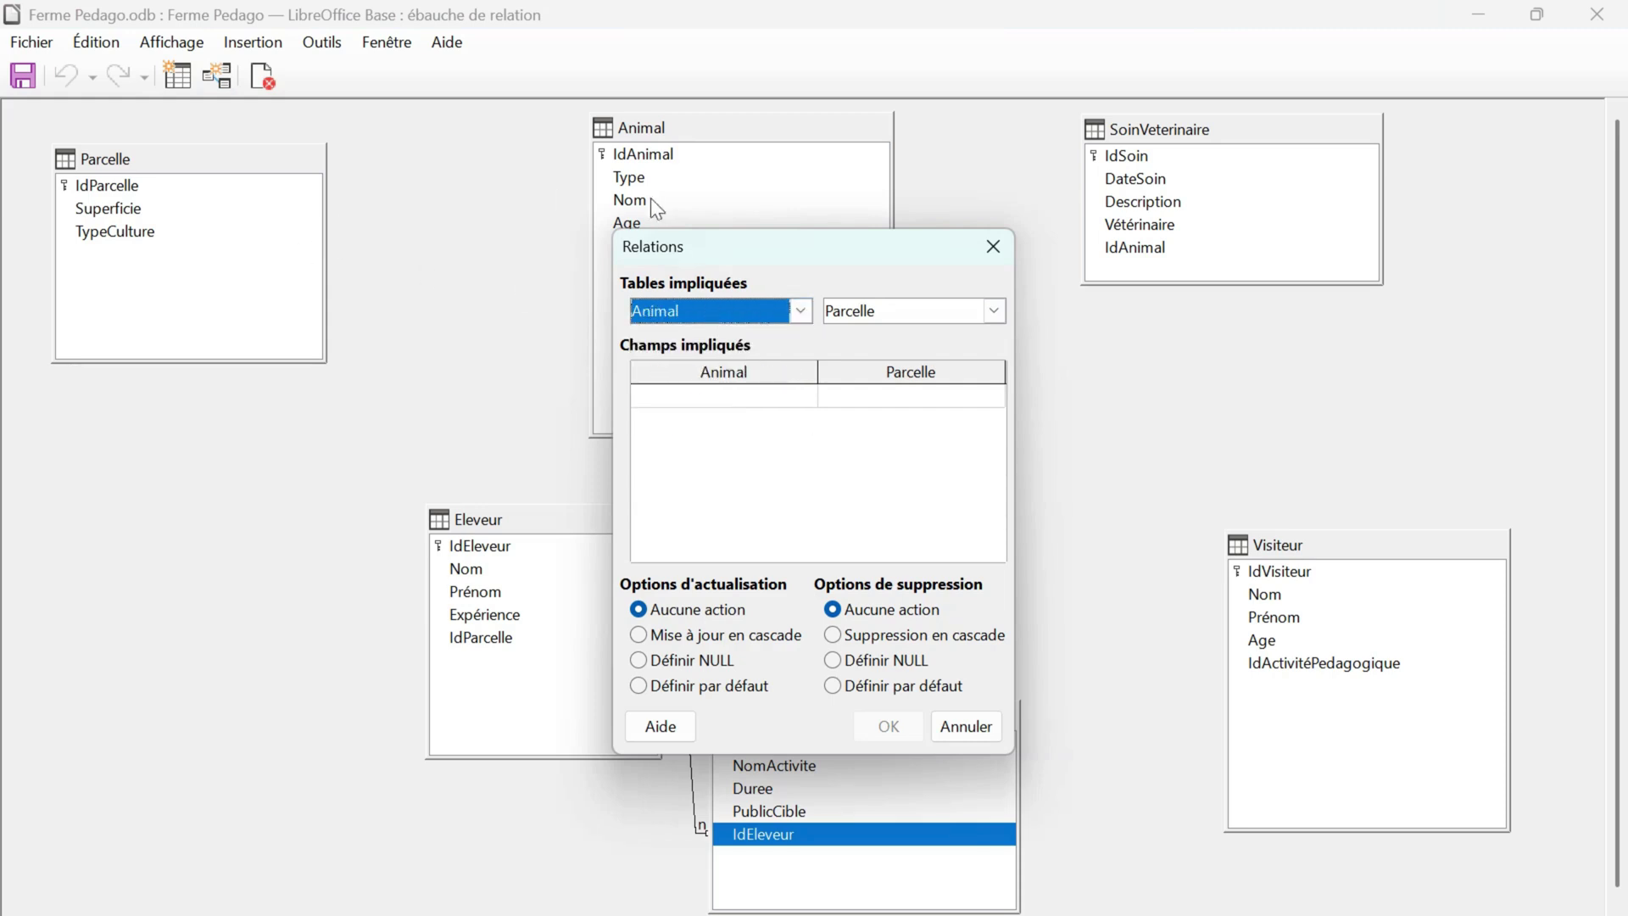
# Match IdParcelle in Animal with IdParcelle in Parcelle and create the relation
pyautogui.click(724, 395)
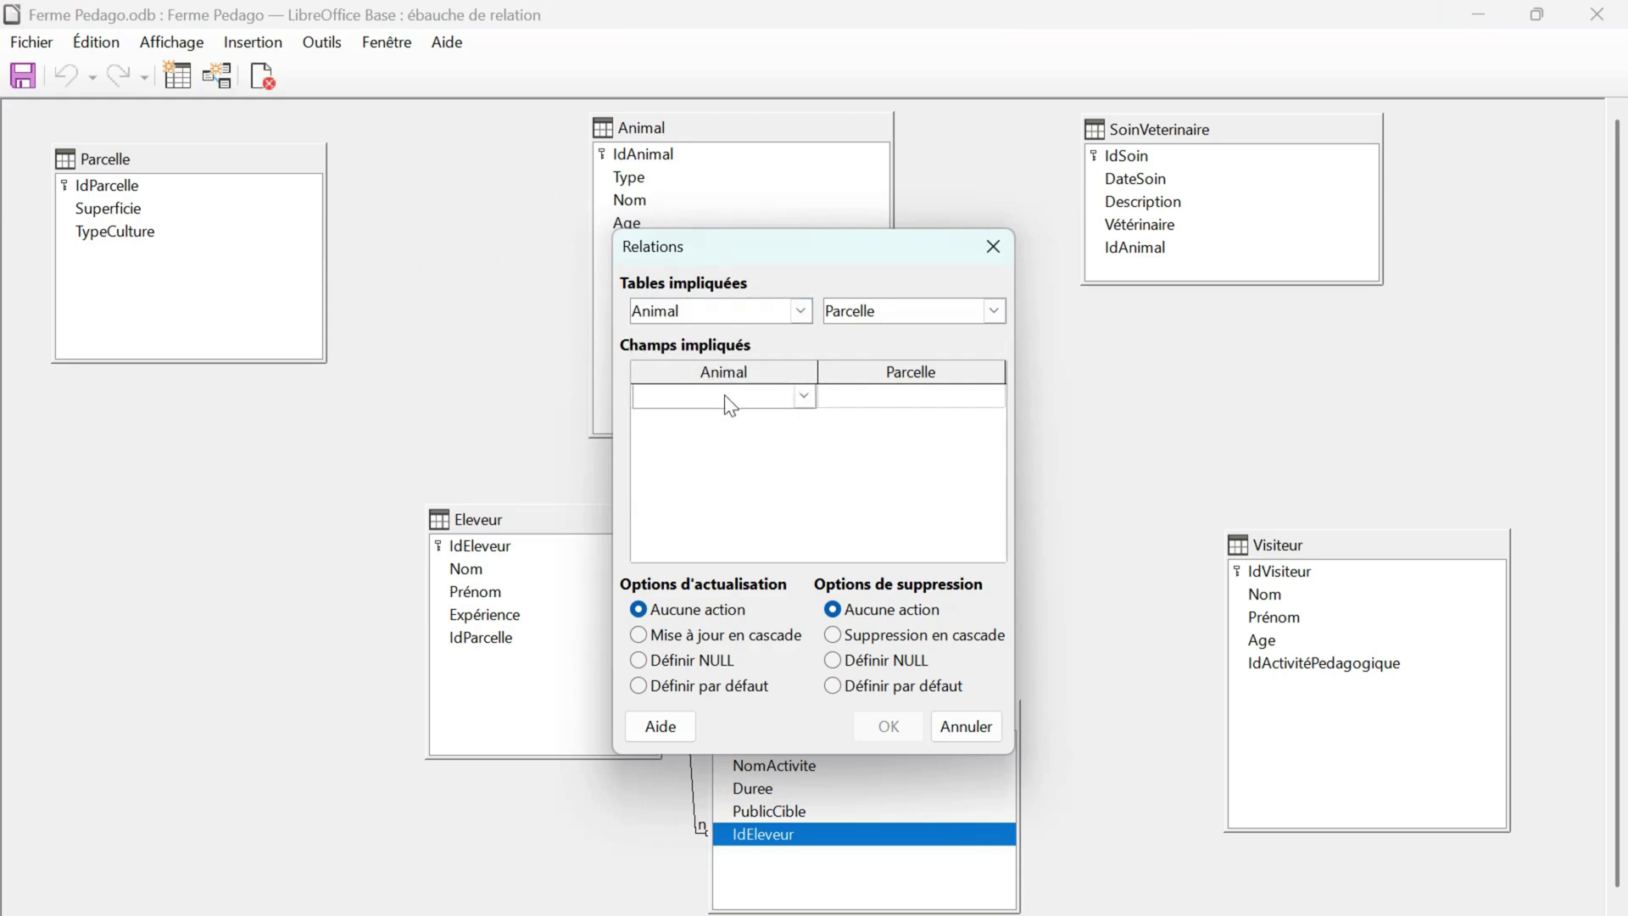
pyautogui.click(798, 390)
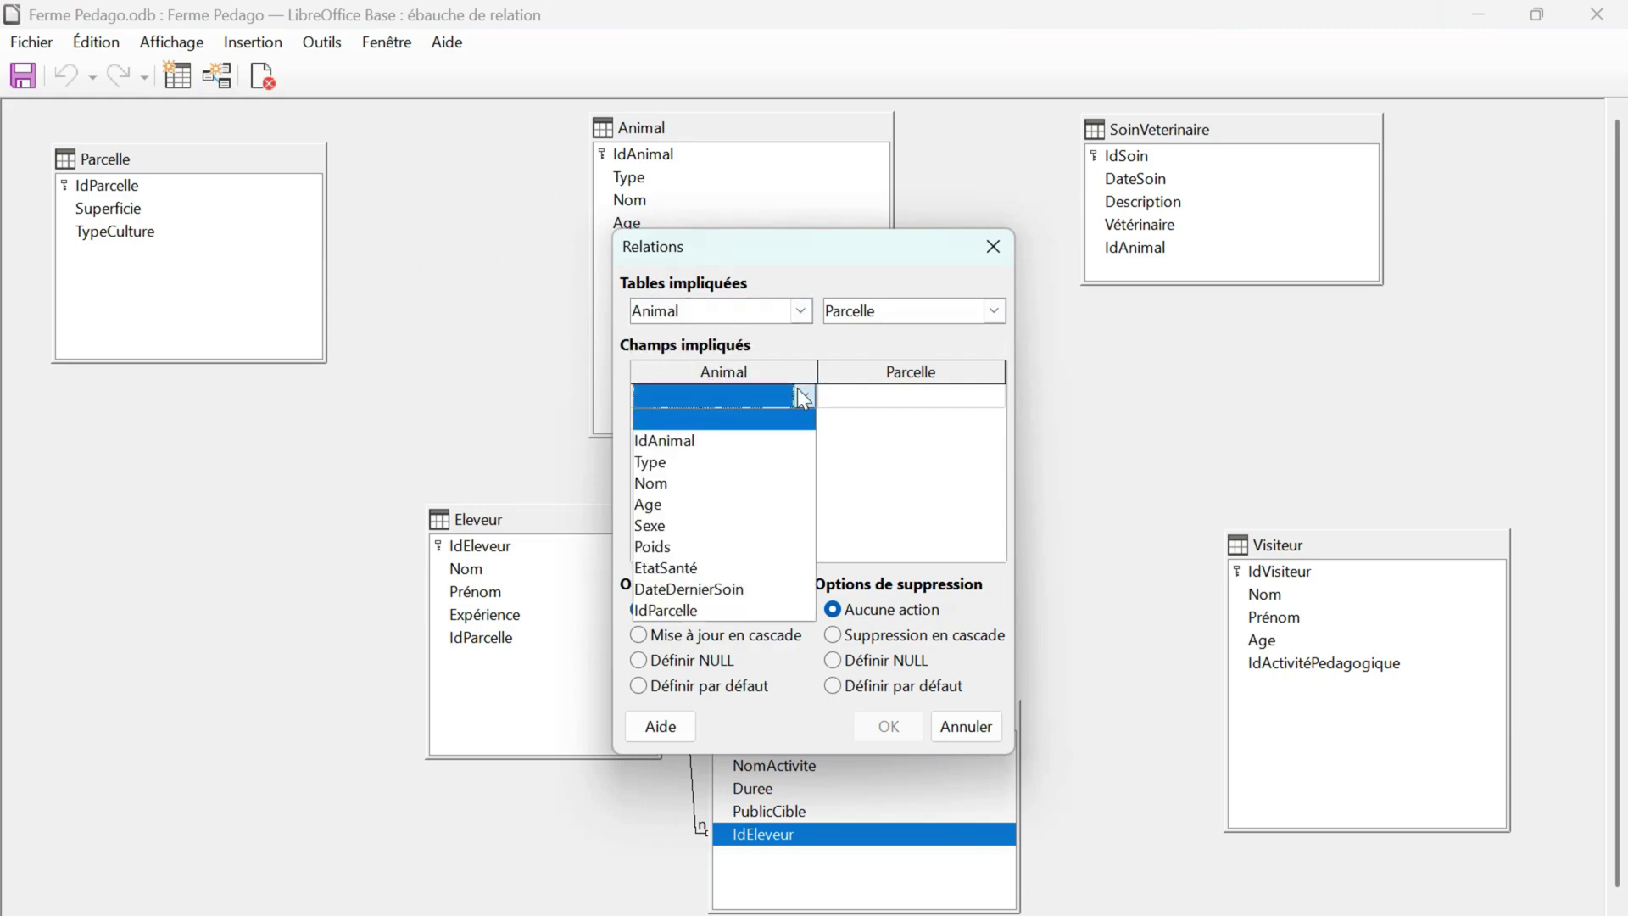
pyautogui.click(690, 610)
pyautogui.click(976, 403)
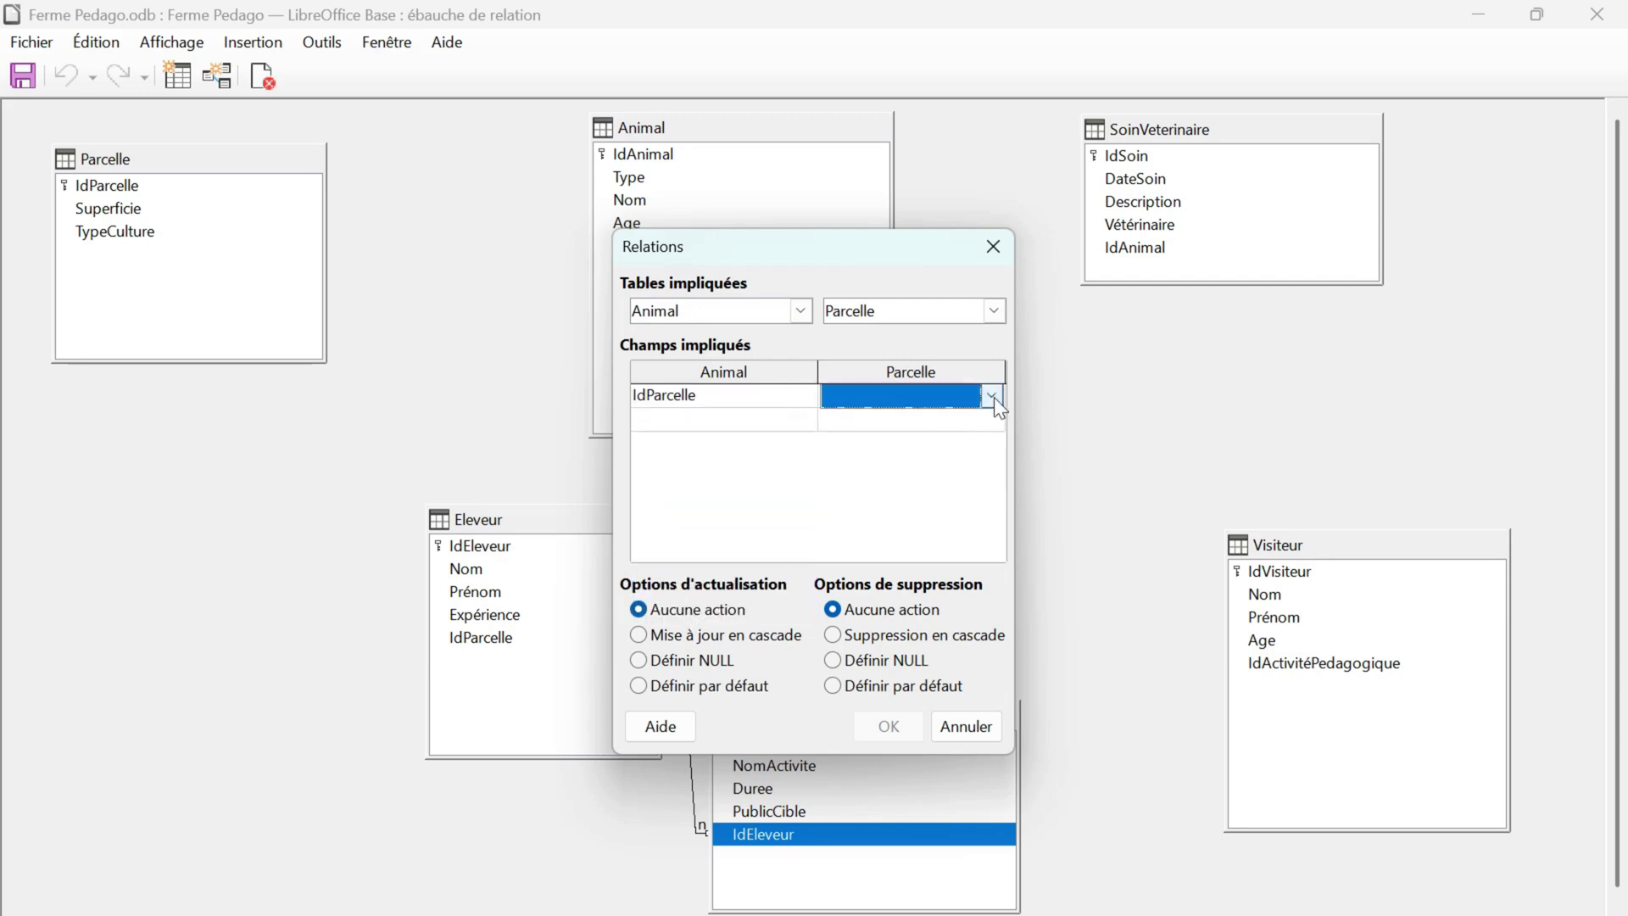
pyautogui.click(992, 396)
pyautogui.click(934, 450)
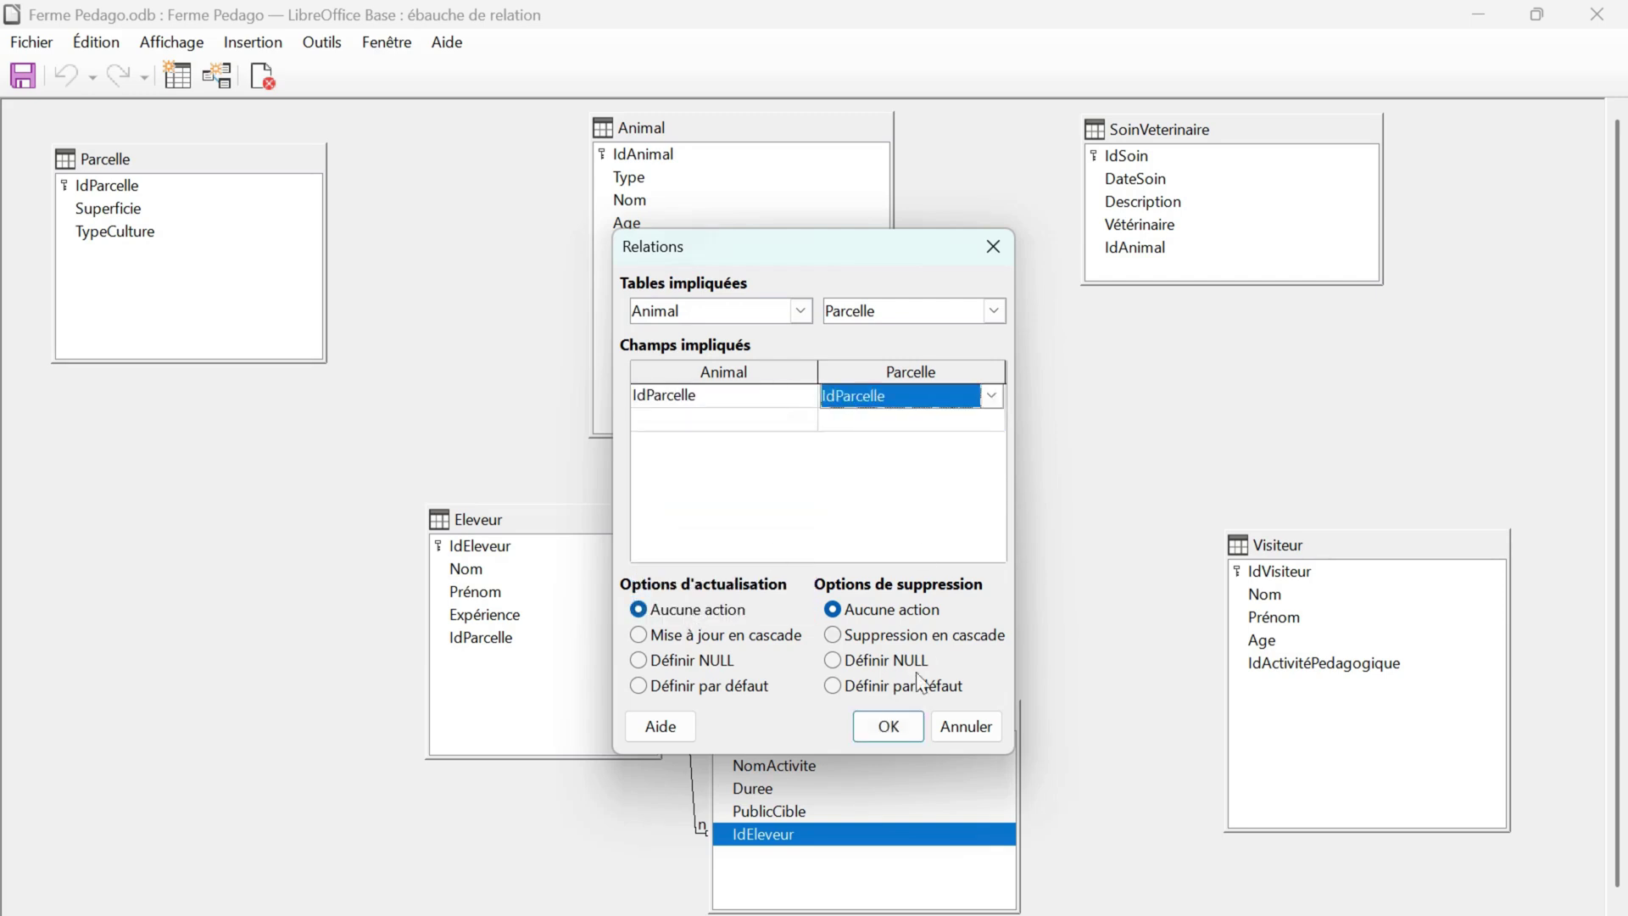
pyautogui.click(904, 738)
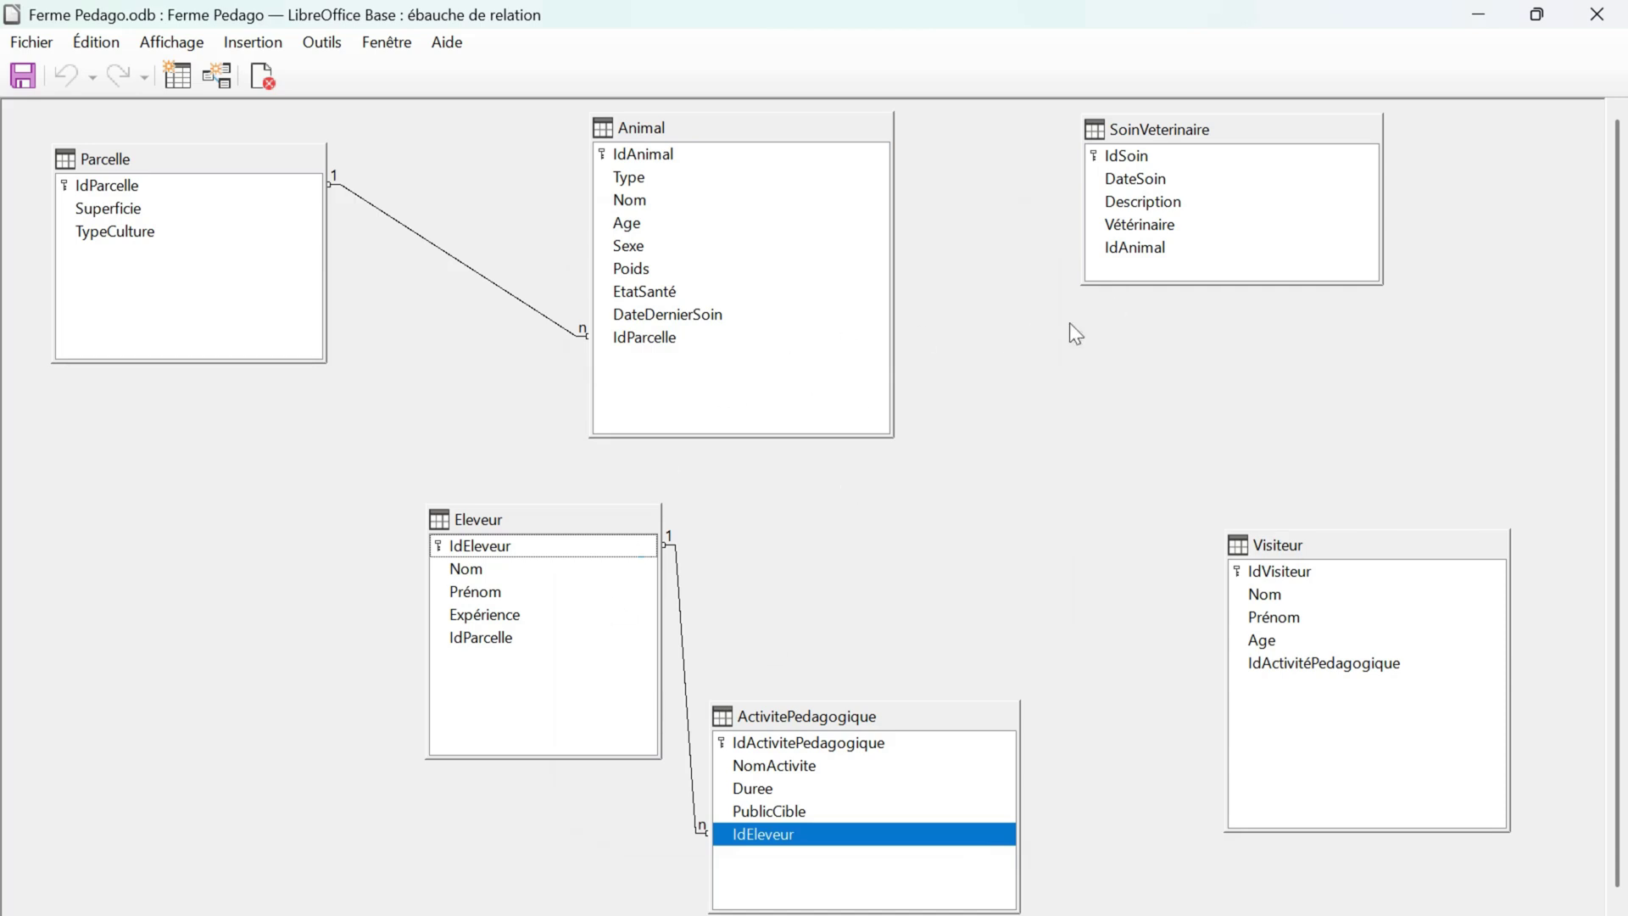
# Link IdAnimal in the Animal table to IdAnimal in the SoinVeterinaire table
pyautogui.moveTo(735, 155); pyautogui.dragTo(1132, 258)
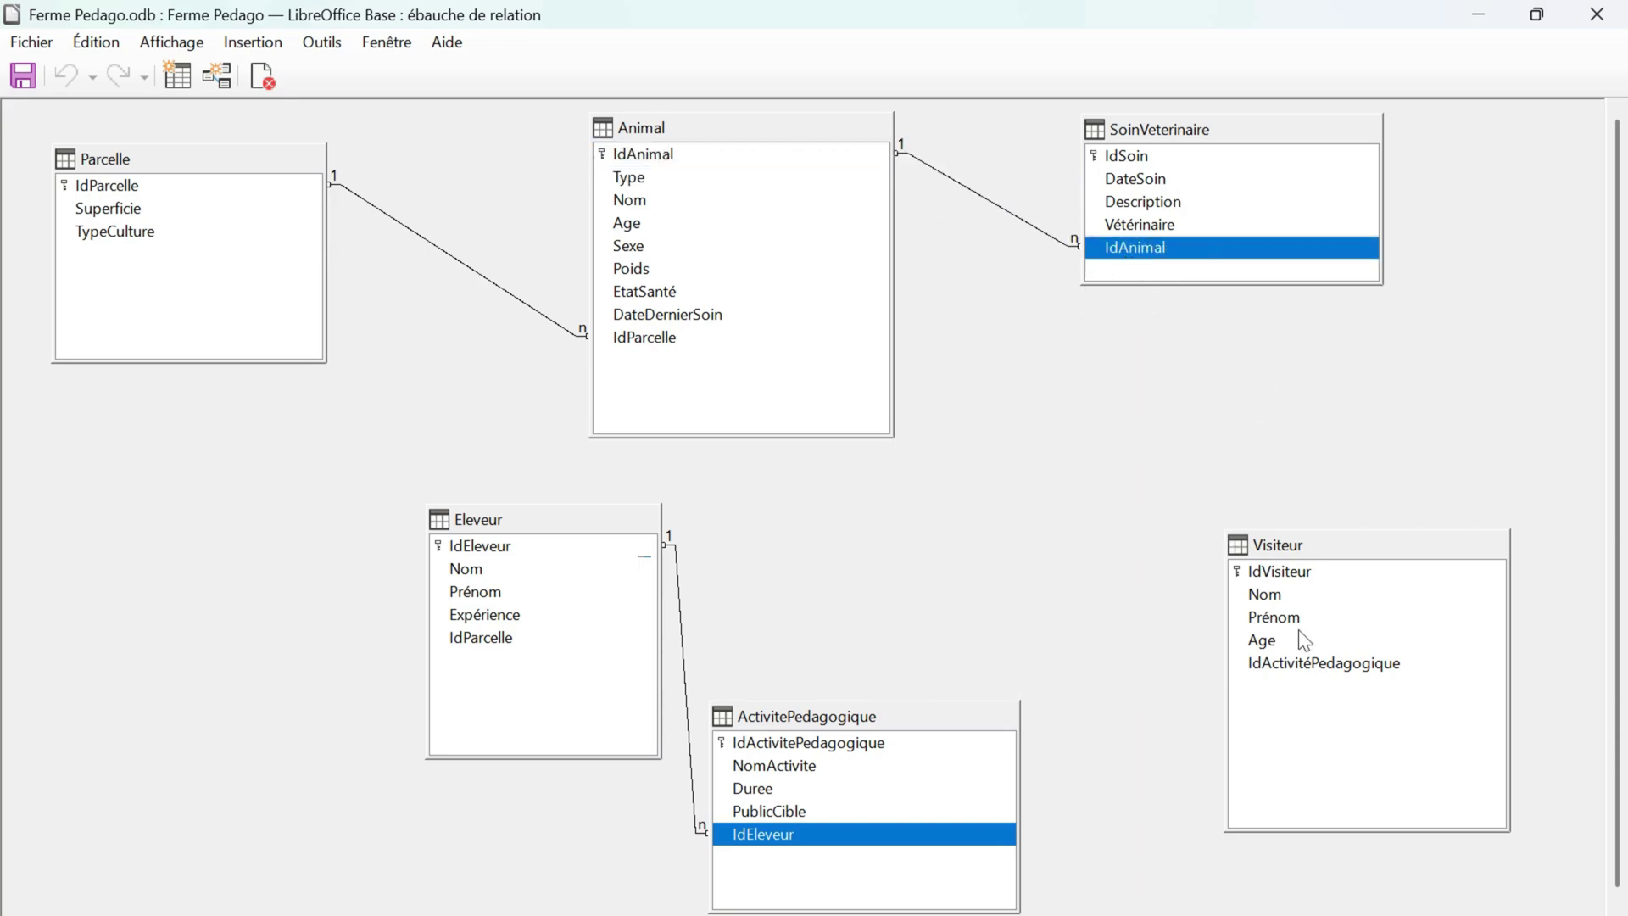
# Link IdActivitéPedagogique in the Visiteur table to IdActivitePedagogique in the ActivitePedagogique table
pyautogui.click(1300, 664)
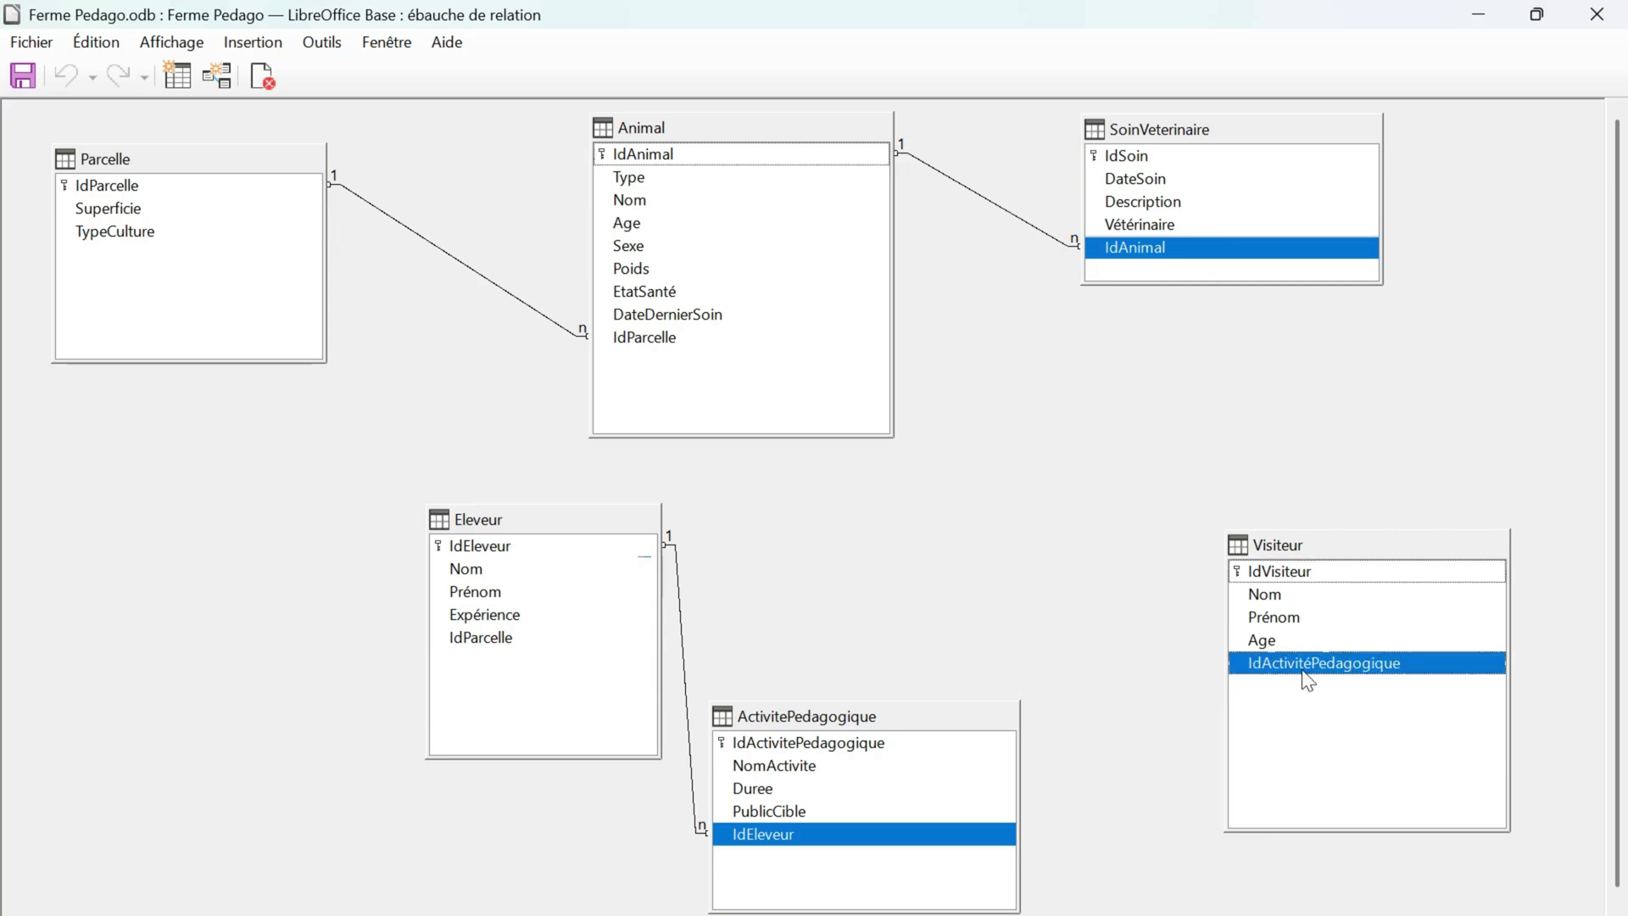
pyautogui.moveTo(1306, 678)
pyautogui.mouseDown()
pyautogui.moveTo(975, 768)
pyautogui.moveTo(952, 751)
pyautogui.moveTo(1278, 676)
pyautogui.mouseUp()
pyautogui.click(1301, 666)
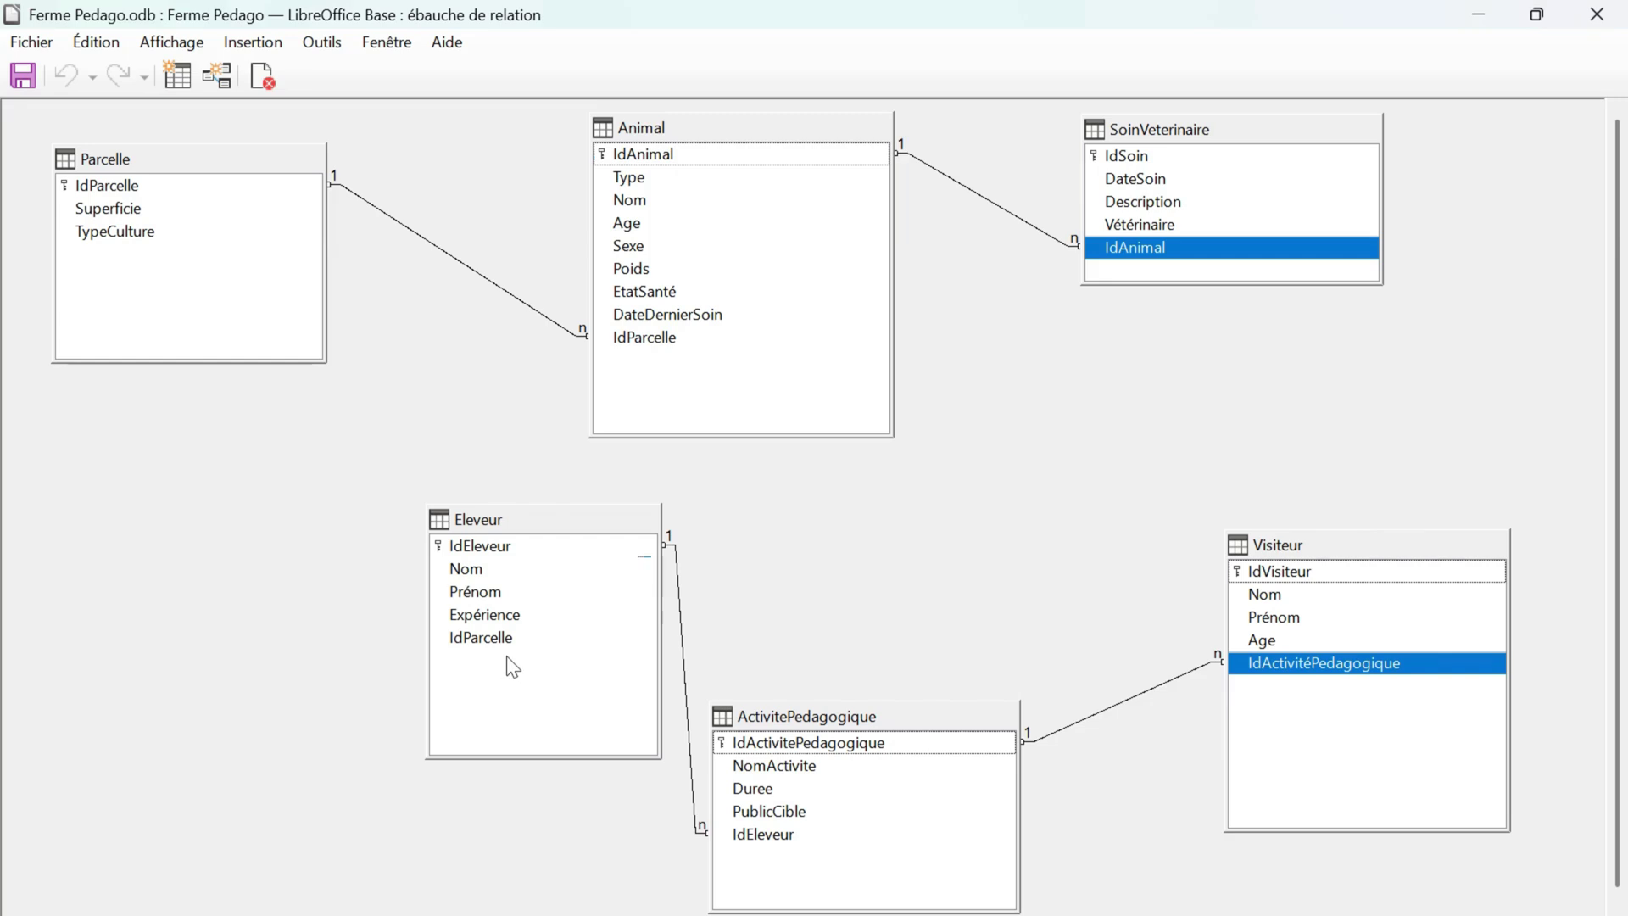
# Link IdParcelle in the Eleveur table to IdParcelle in the Parcelle table
pyautogui.click(491, 639)
pyautogui.moveTo(494, 646); pyautogui.dragTo(174, 189)
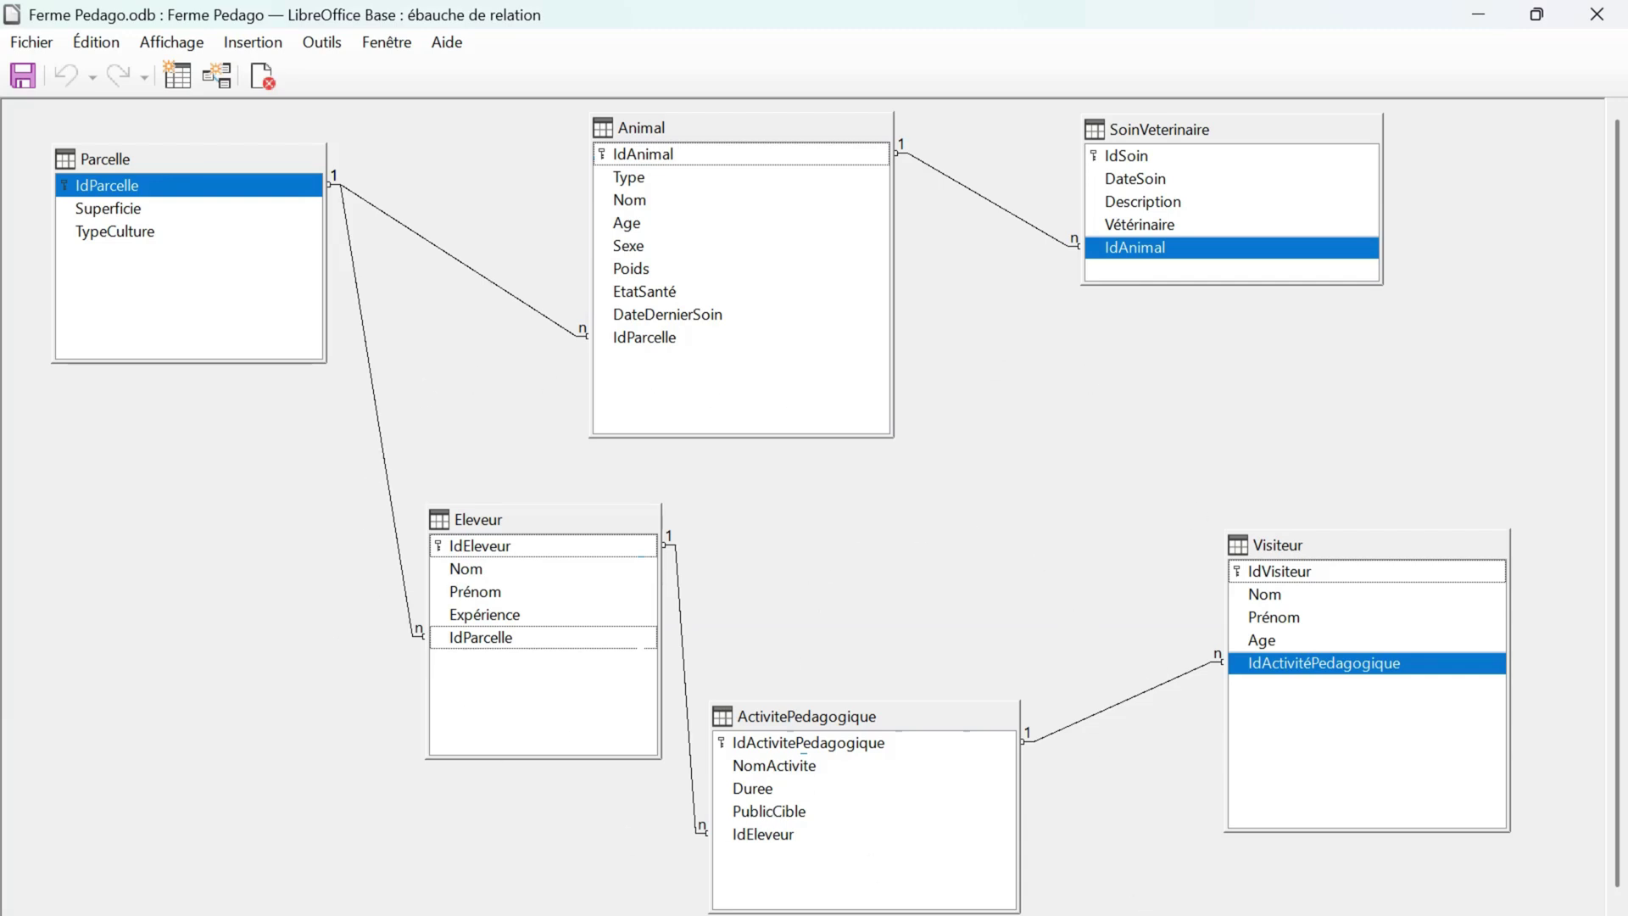
# Switch to Looping and compare the relations with the Ferme pedago logical data model
pyautogui.click(1145, 891)
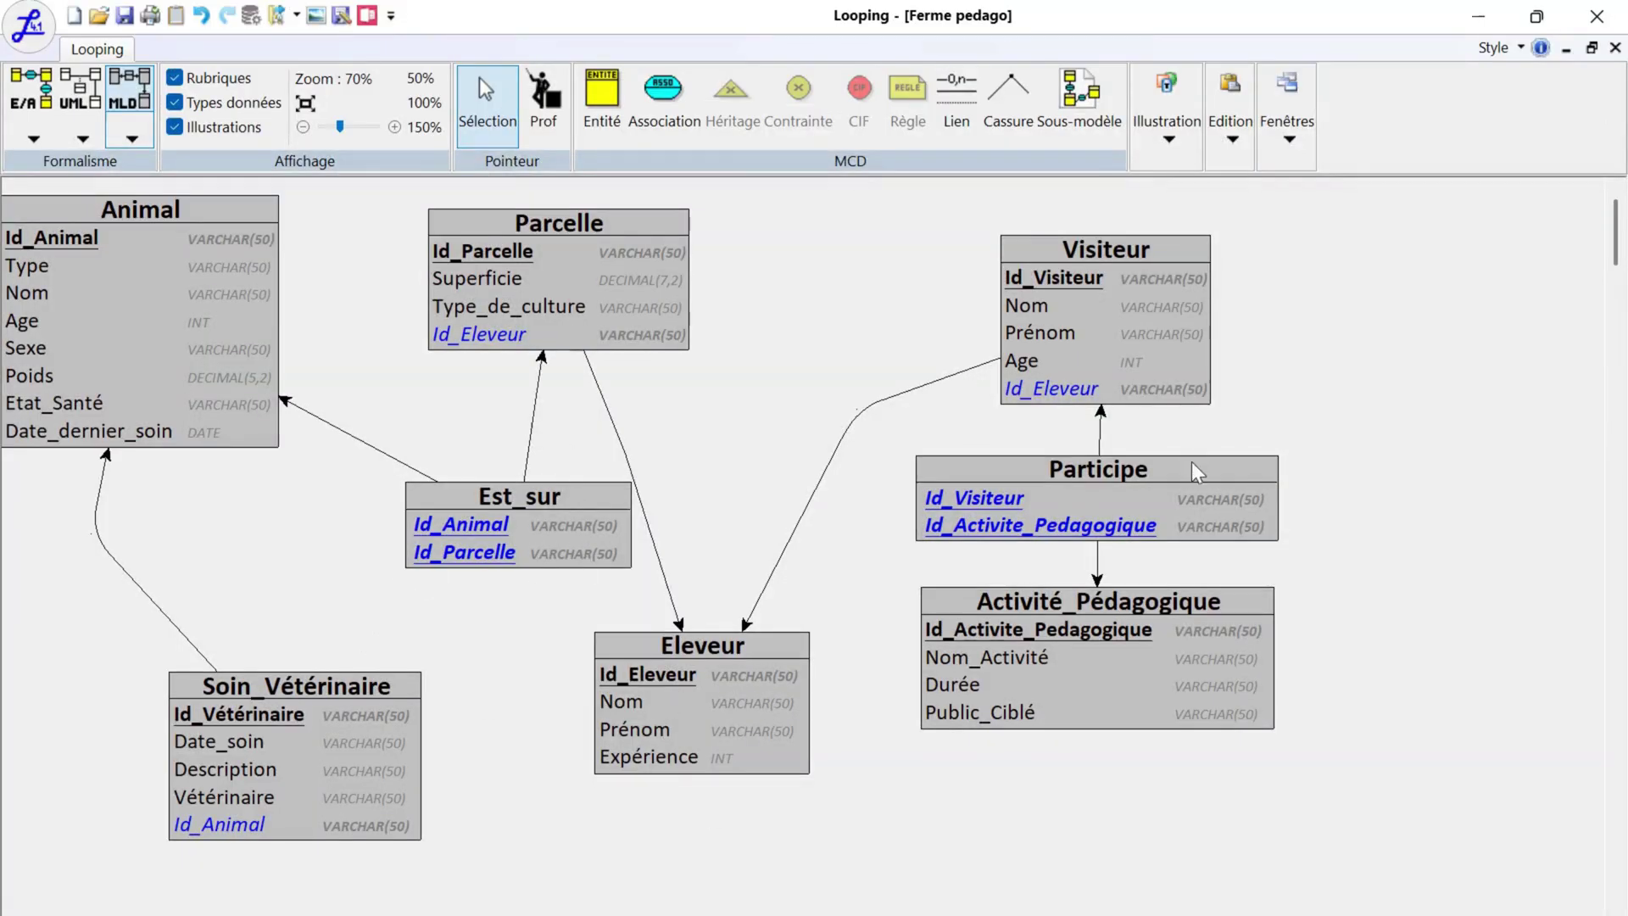
pyautogui.moveTo(1125, 915)
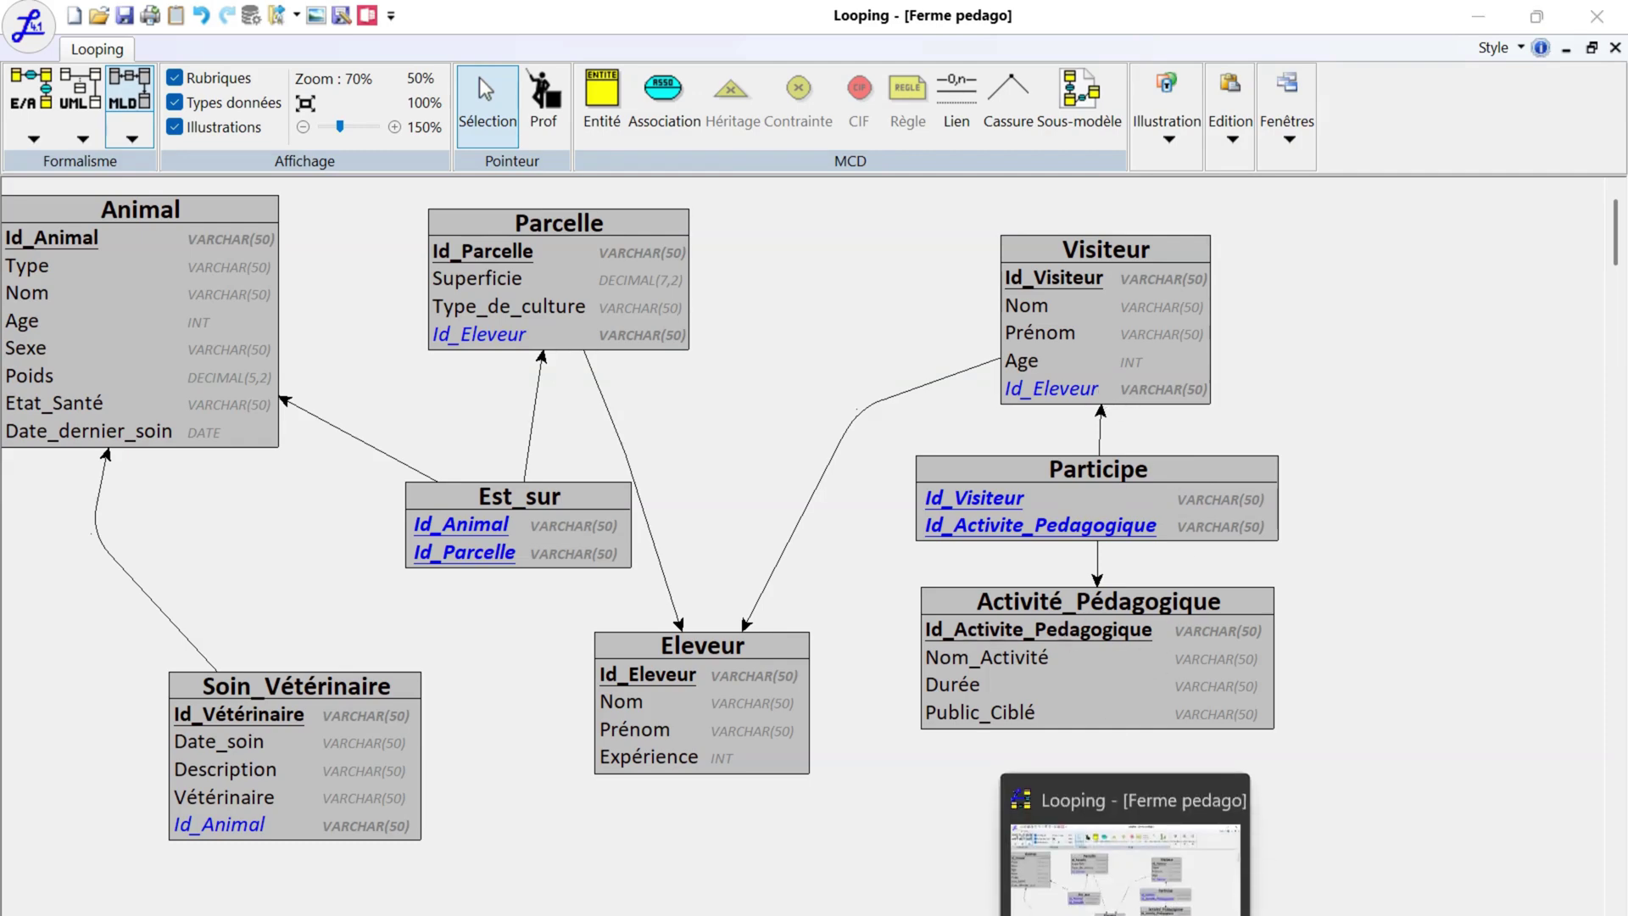
# Return to LibreOffice Base, save the relation design and close it
pyautogui.click(1488, 20)
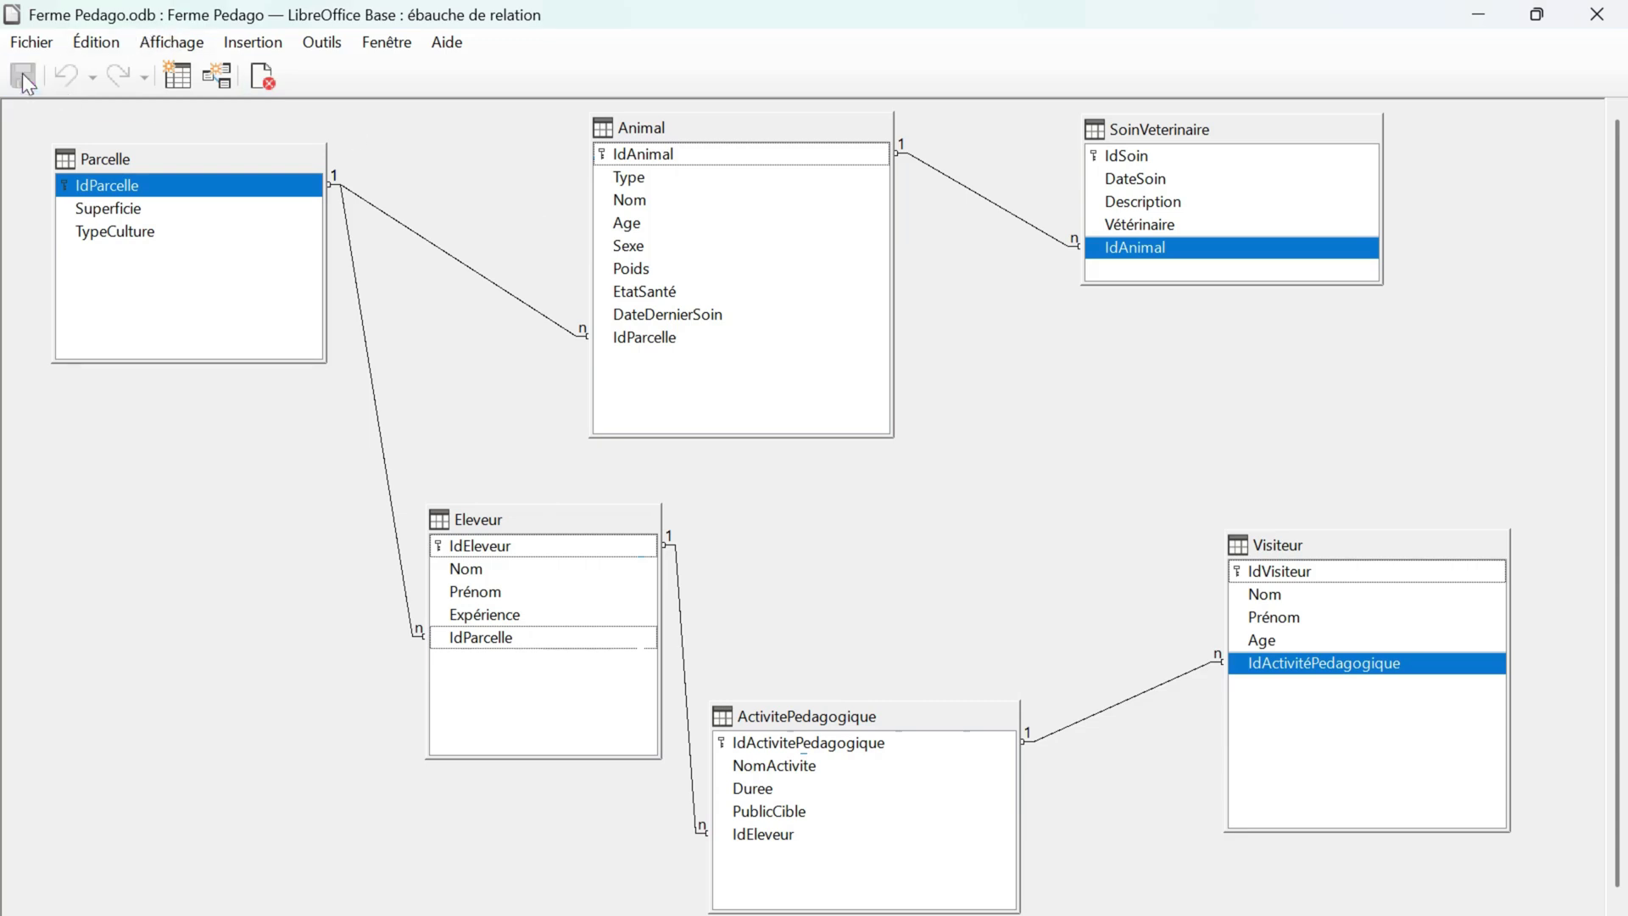
pyautogui.click(262, 76)
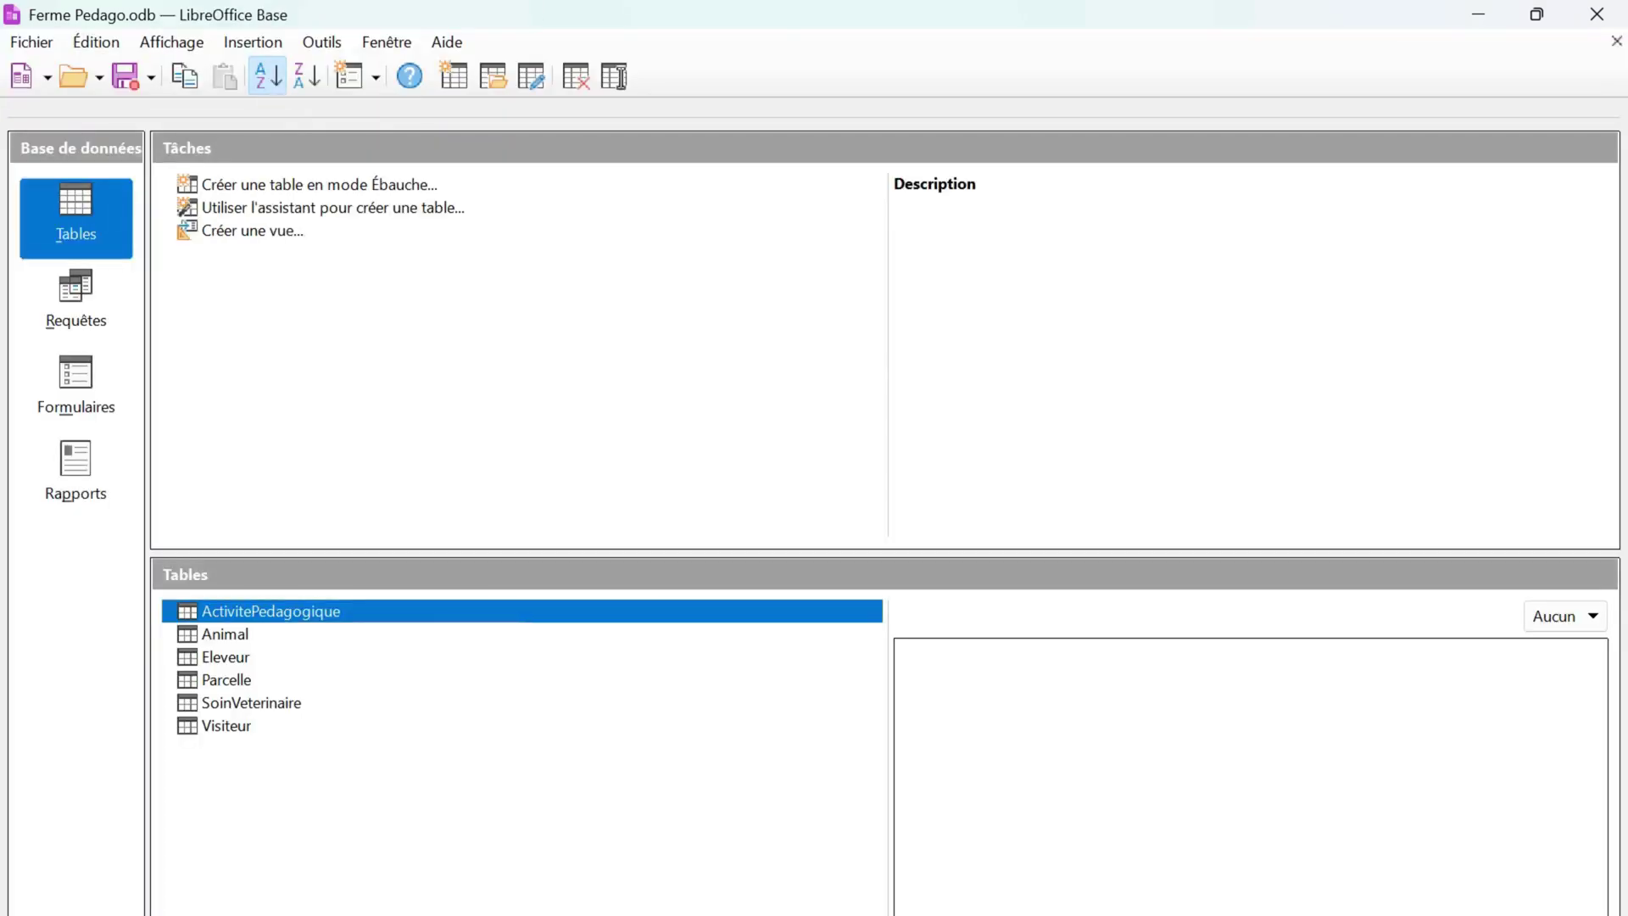